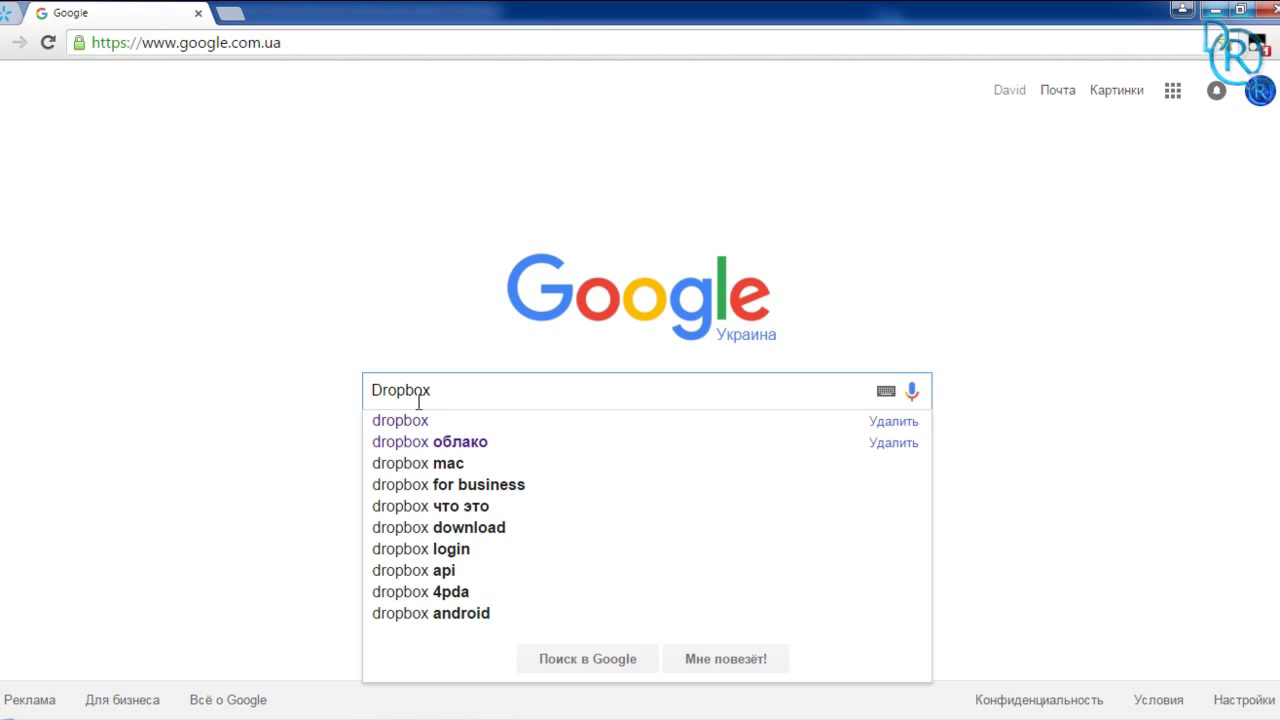
# Step: Search Google for Dropbox and open the Dropbox website
pyautogui.press('Return')
pyautogui.click(136, 237)
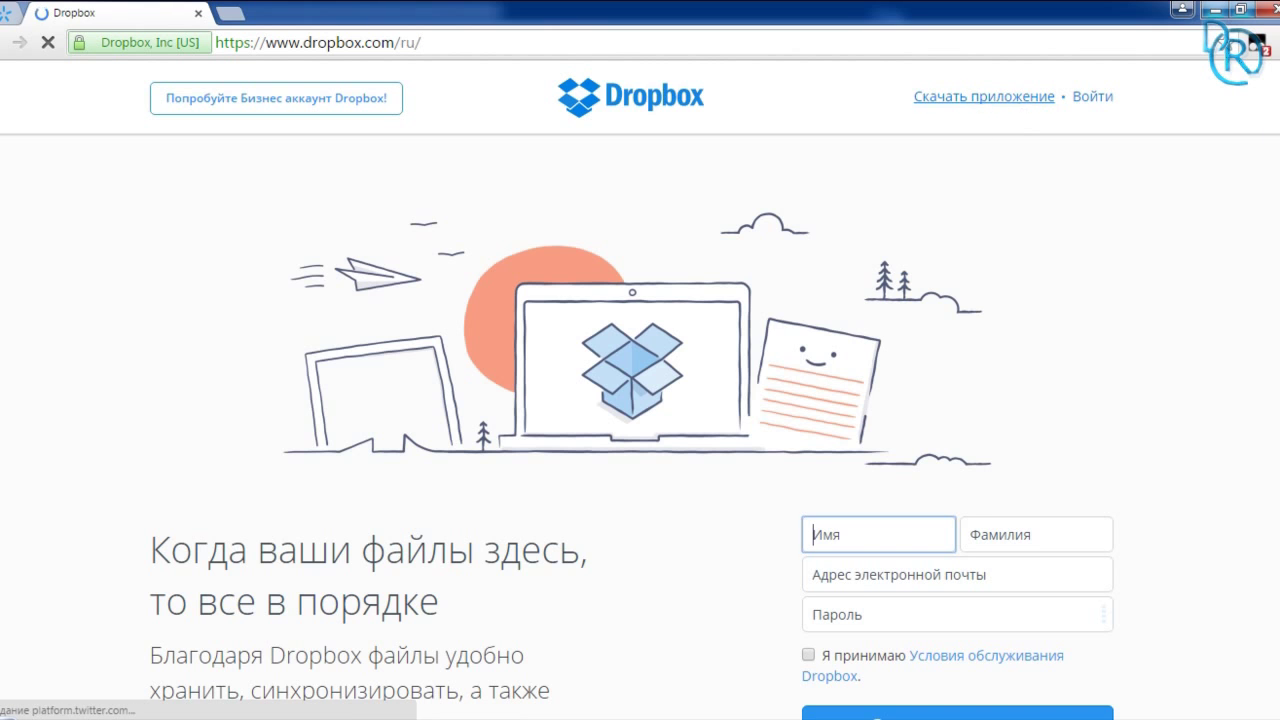
pyautogui.scroll(-3, 640, 420)
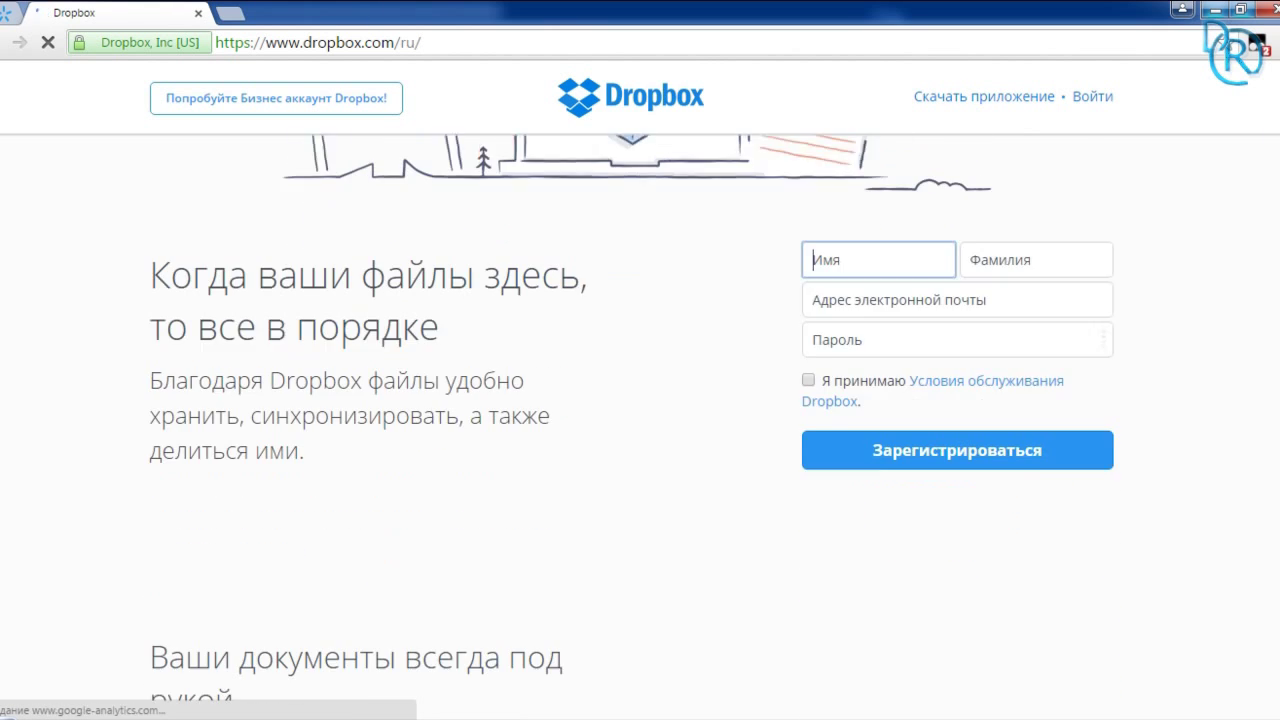
# Step: Fill in the sign-up form with the account e-mail and password, accept the terms, and submit
pyautogui.click(885, 298)
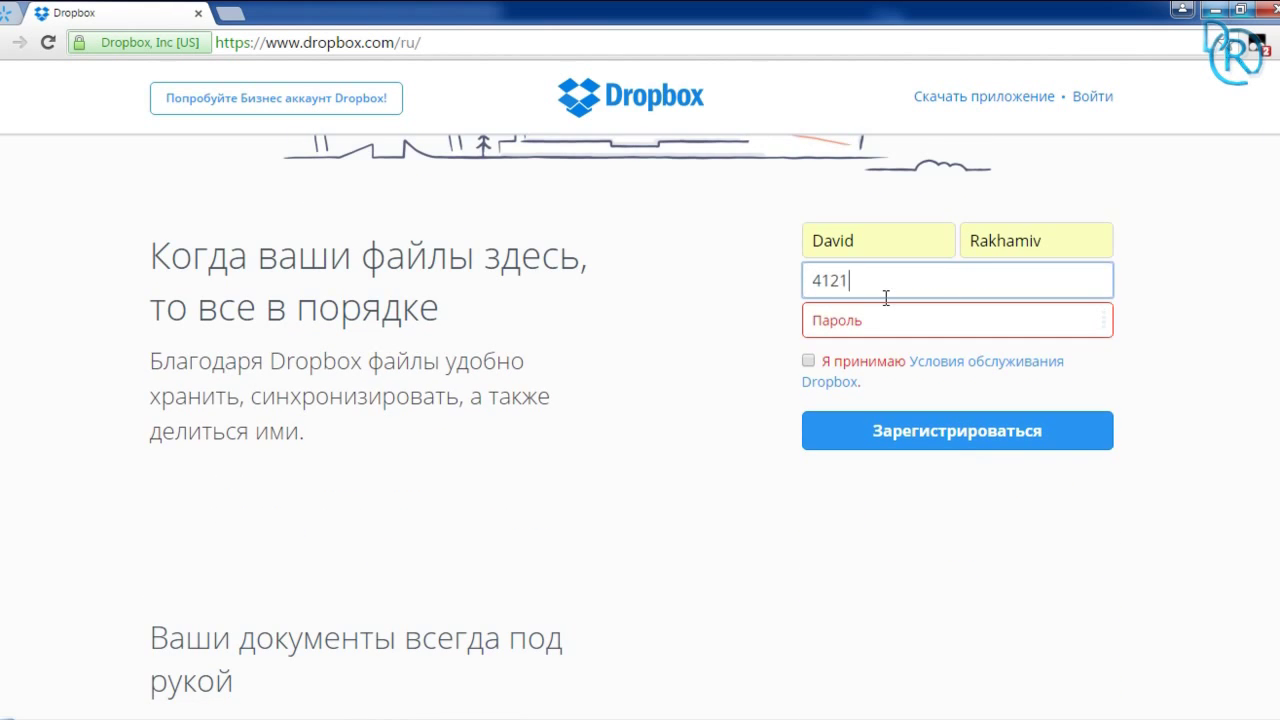
pyautogui.click(883, 320)
pyautogui.write('123')
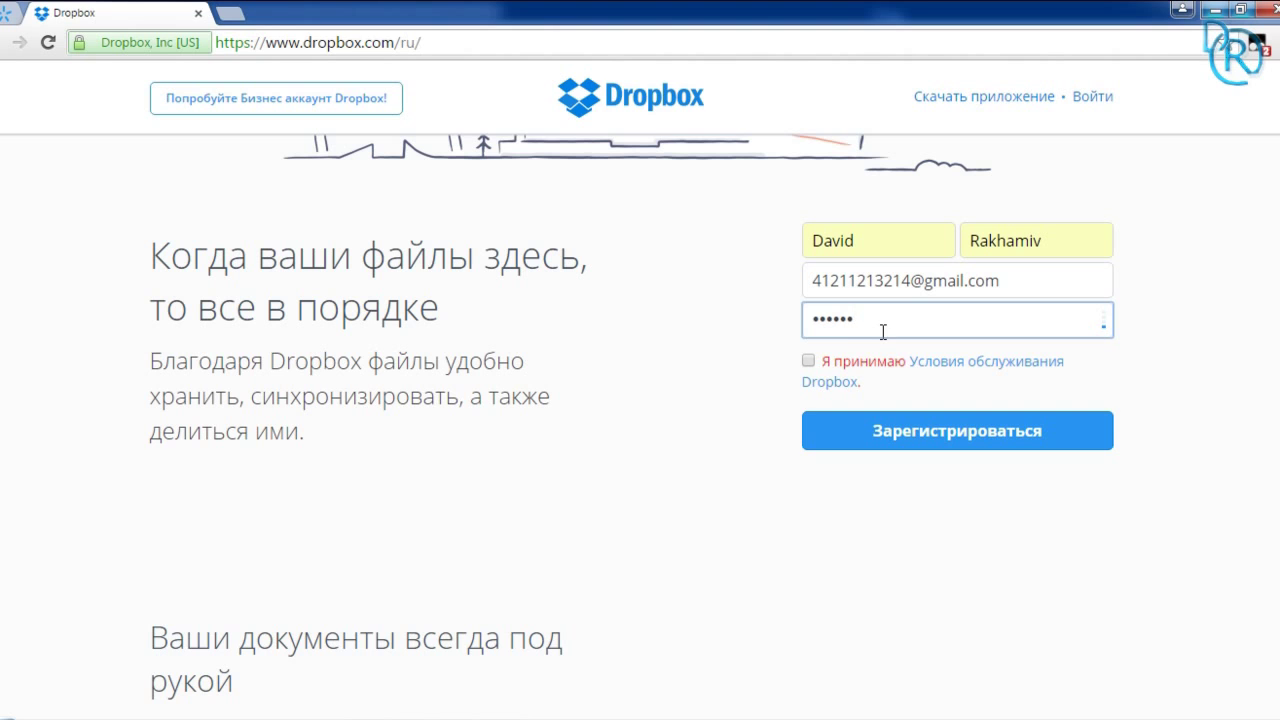
pyautogui.click(808, 360)
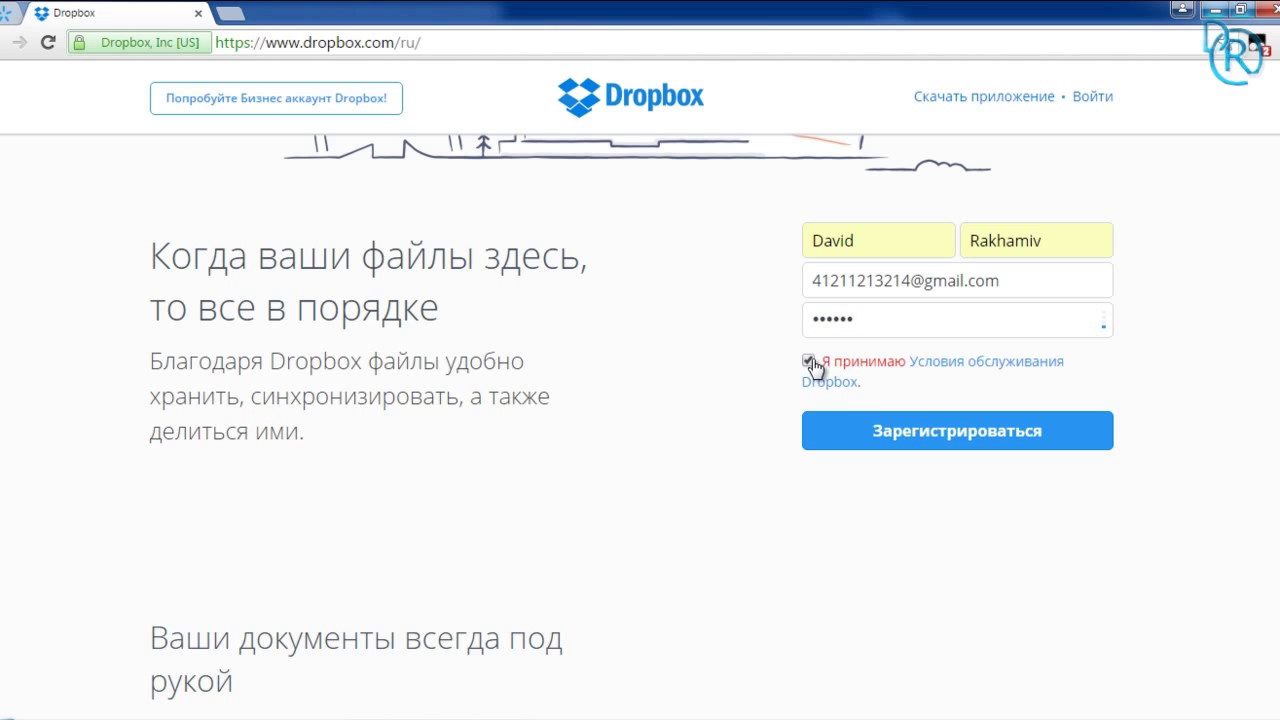
pyautogui.click(880, 428)
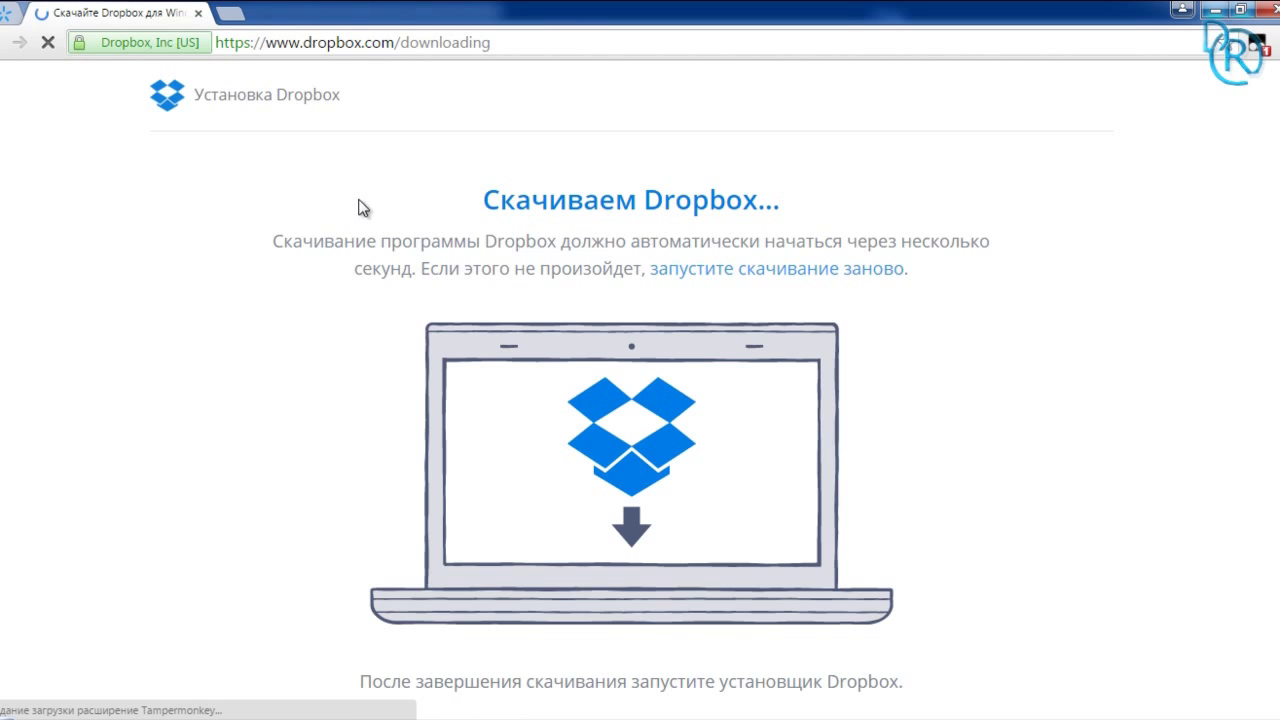
# Step: Return to the sign-up page and log in with the account e-mail and saved password
pyautogui.hotkey('alt', 'Left')
pyautogui.click(1100, 96)
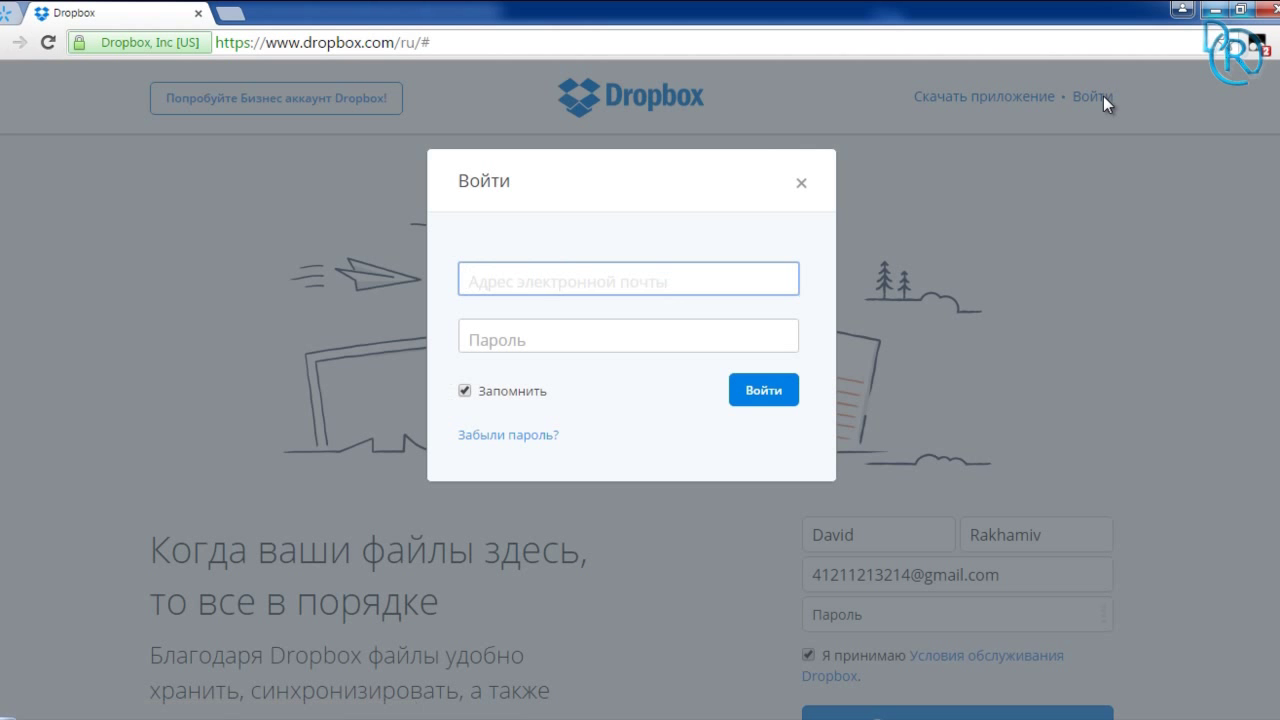
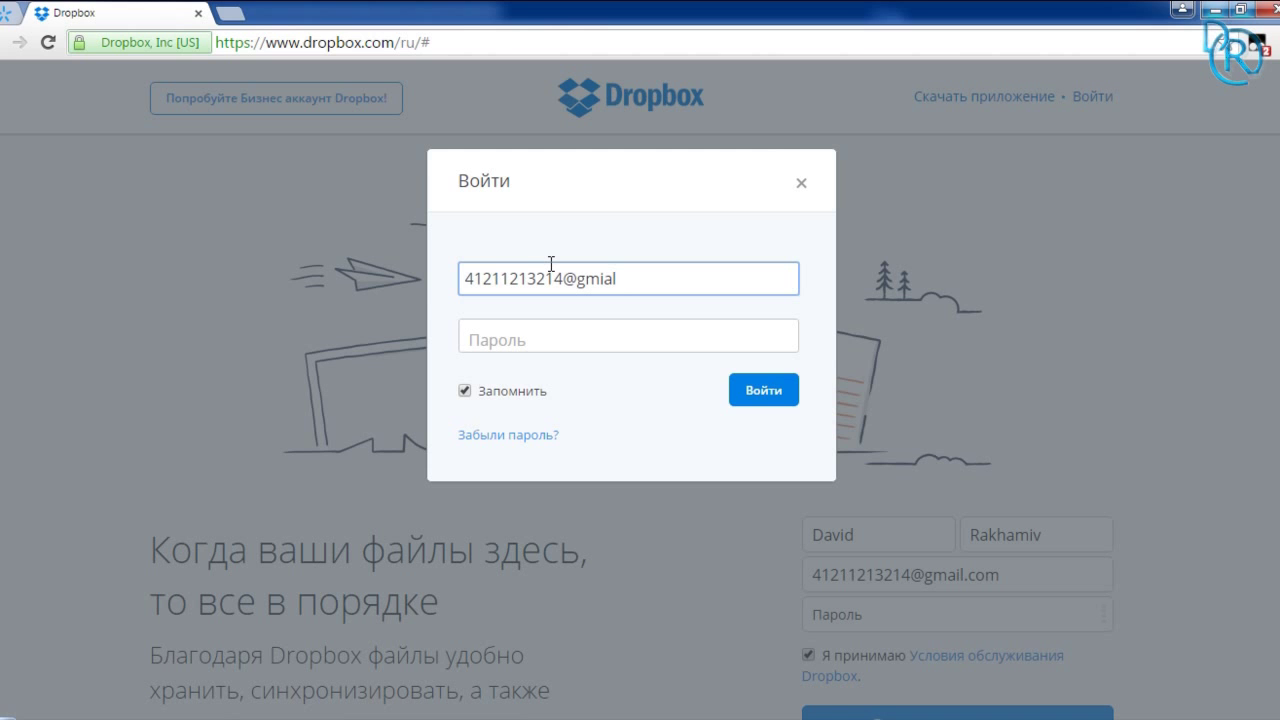
pyautogui.click(549, 328)
pyautogui.press('Return')
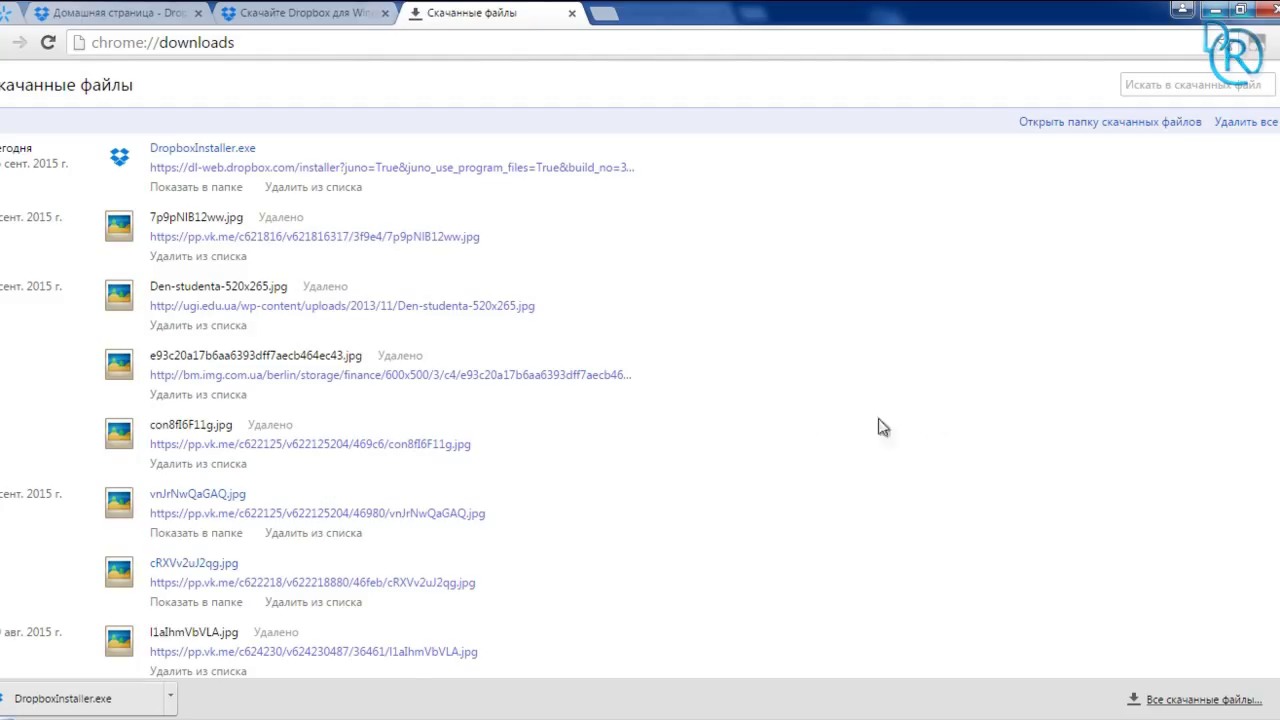
# Step: Launch DropboxInstaller.exe and switch to the Dropbox home page tab
pyautogui.click(228, 150)
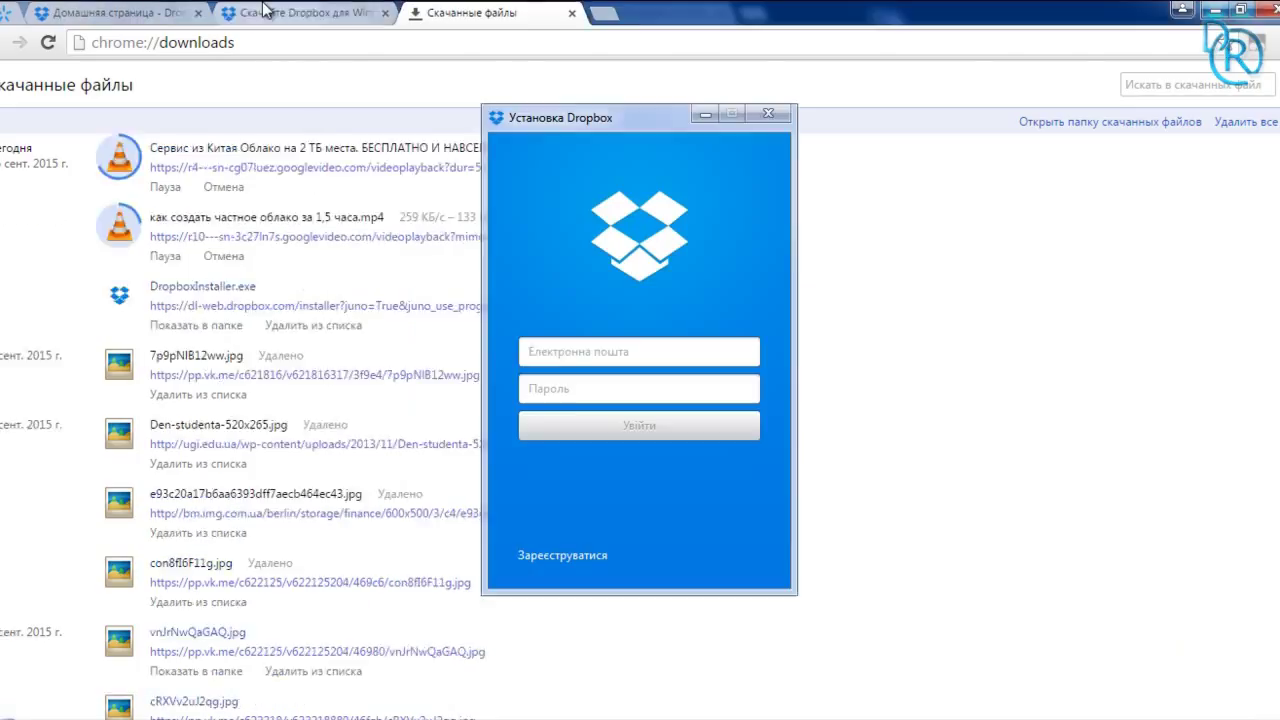
pyautogui.click(265, 12)
pyautogui.click(155, 13)
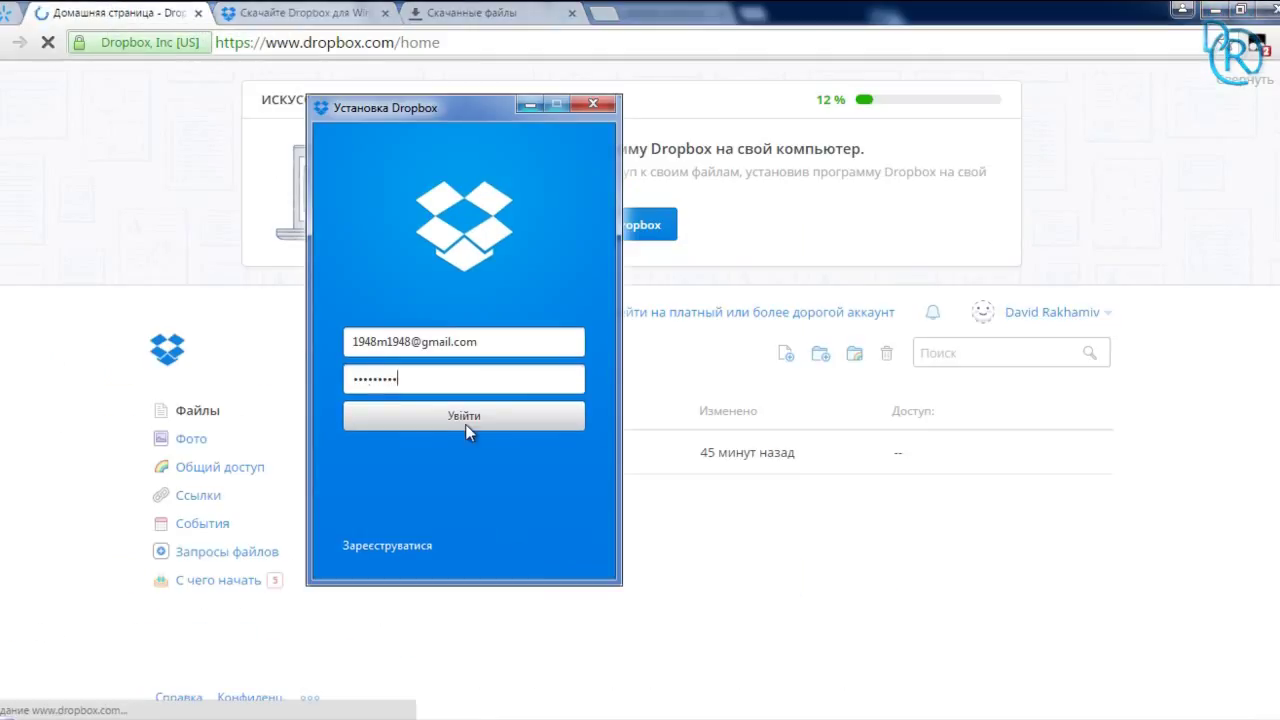
# Step: Sign in through the installer, review its advanced settings, and open the Dropbox folder
pyautogui.click(466, 423)
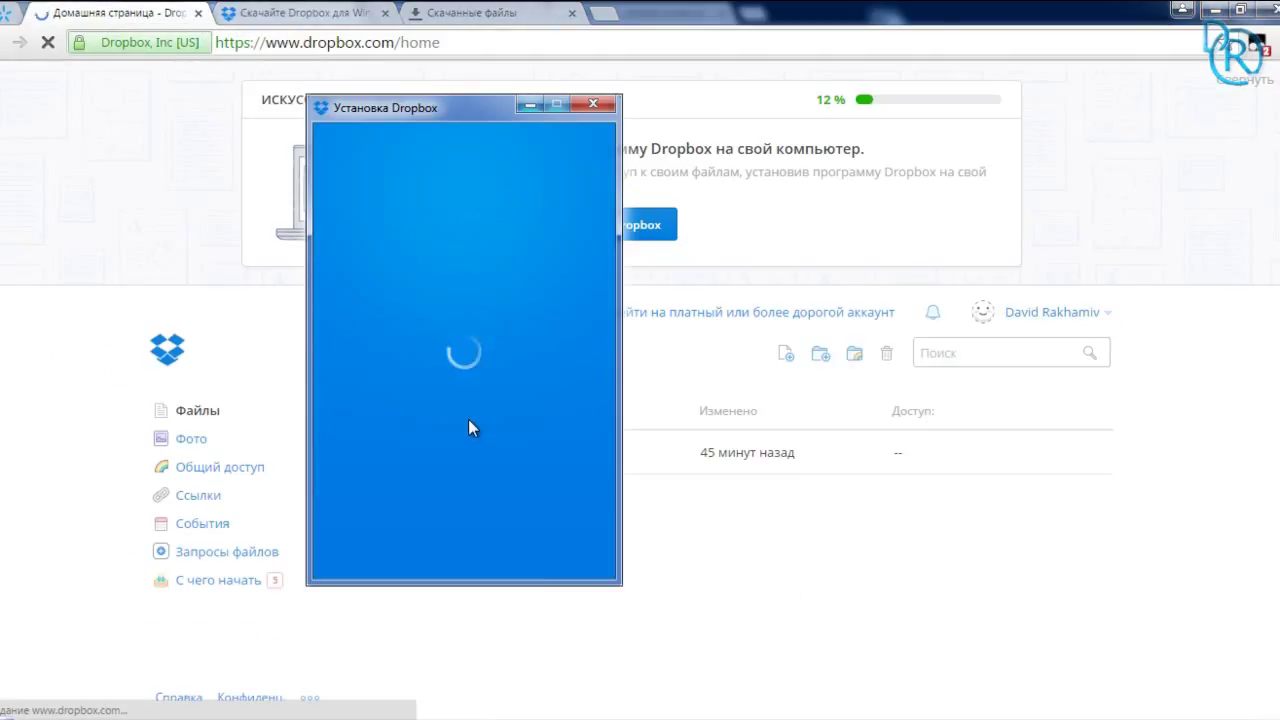
pyautogui.moveTo(422, 117); pyautogui.dragTo(557, 120)
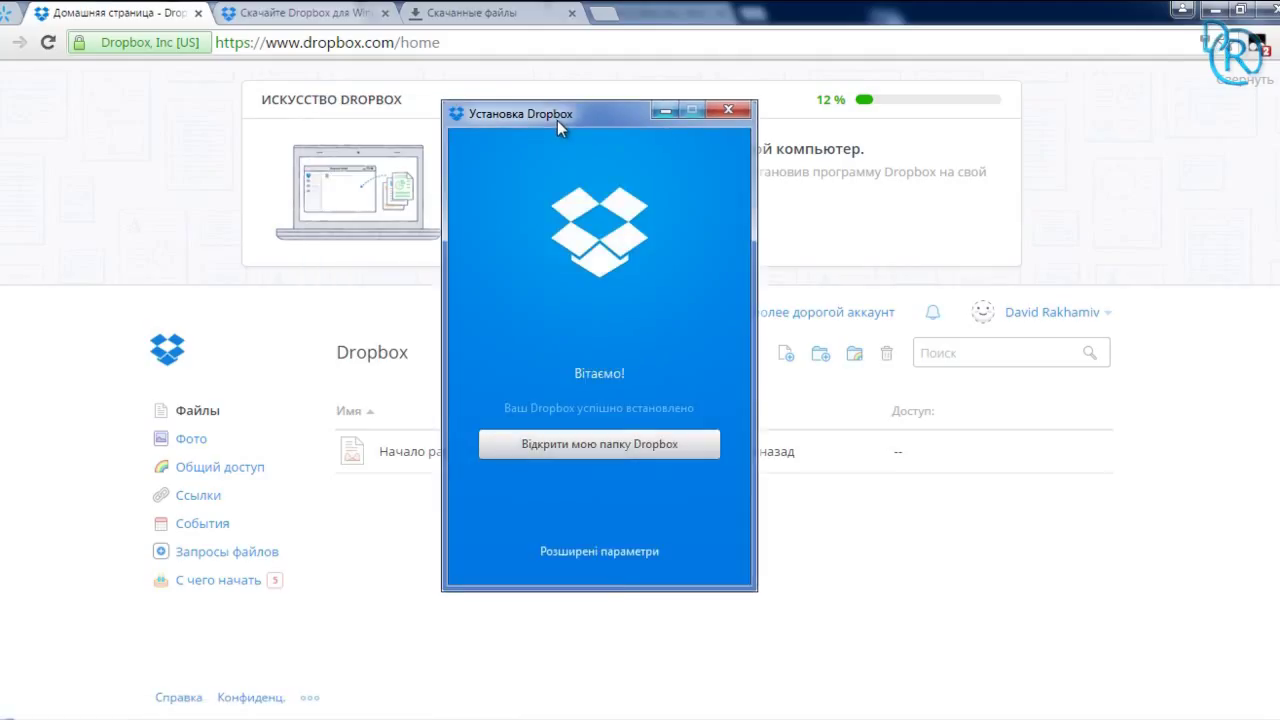
pyautogui.click(600, 551)
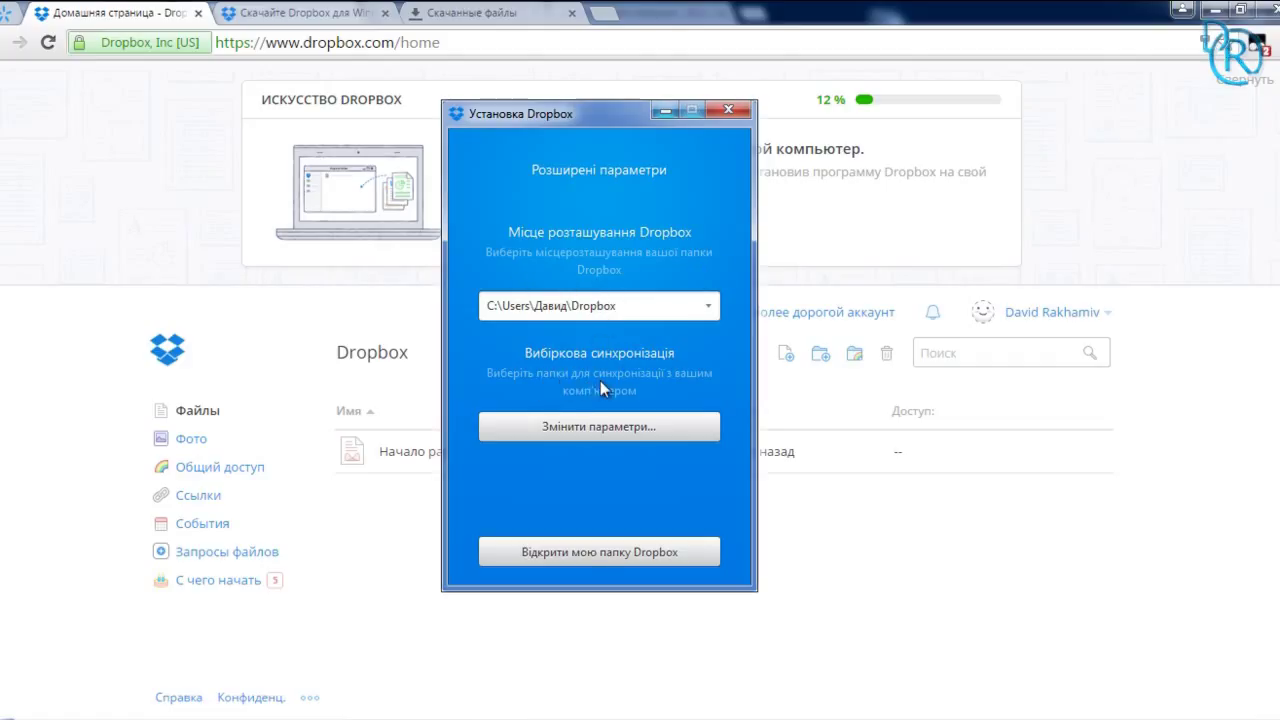
pyautogui.click(587, 558)
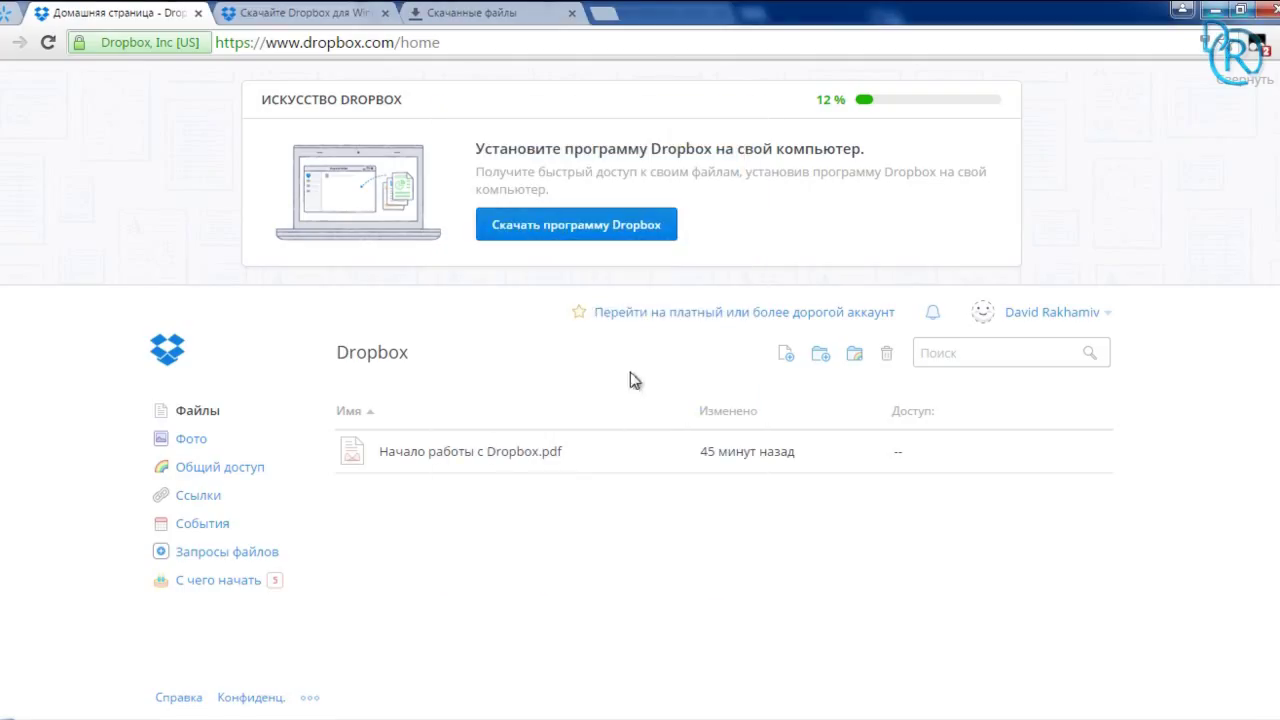
# Step: Copy all the sample pictures into the Dropbox folder and minimize Explorer
pyautogui.click(300, 640)
pyautogui.hotkey('ctrl', 'a')
pyautogui.moveTo(584, 567); pyautogui.dragTo(390, 370)
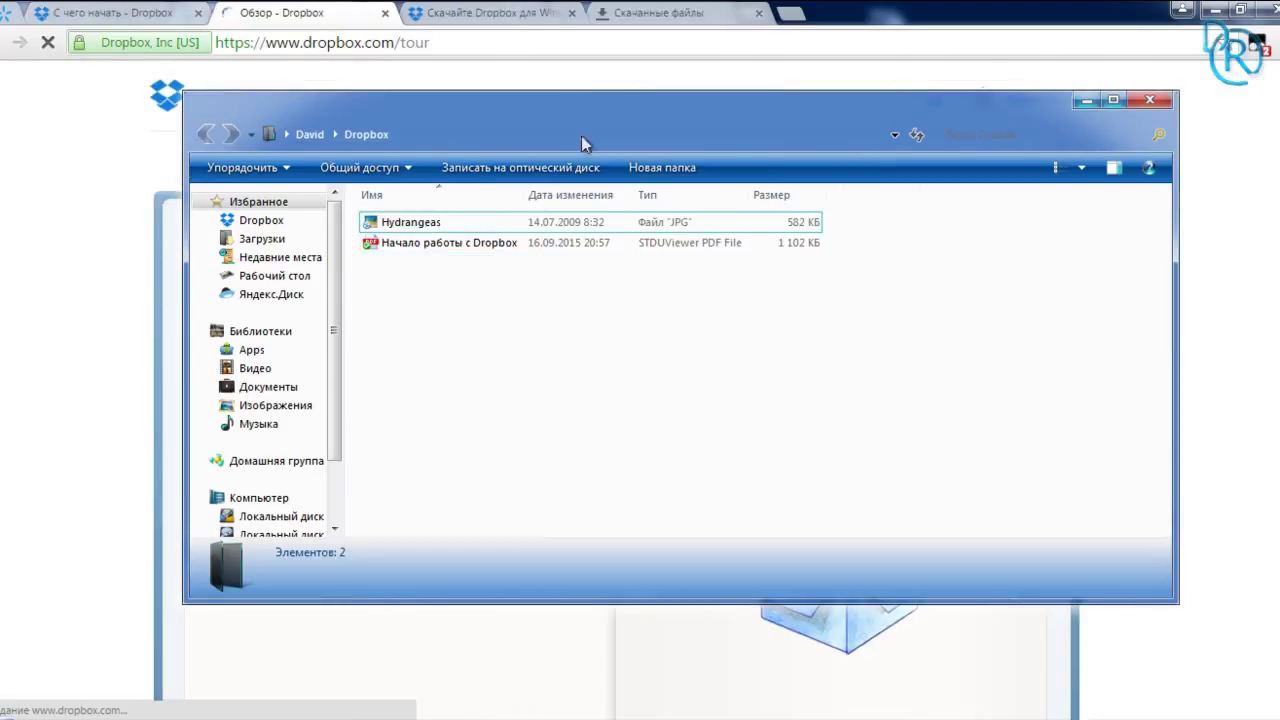
pyautogui.click(1086, 102)
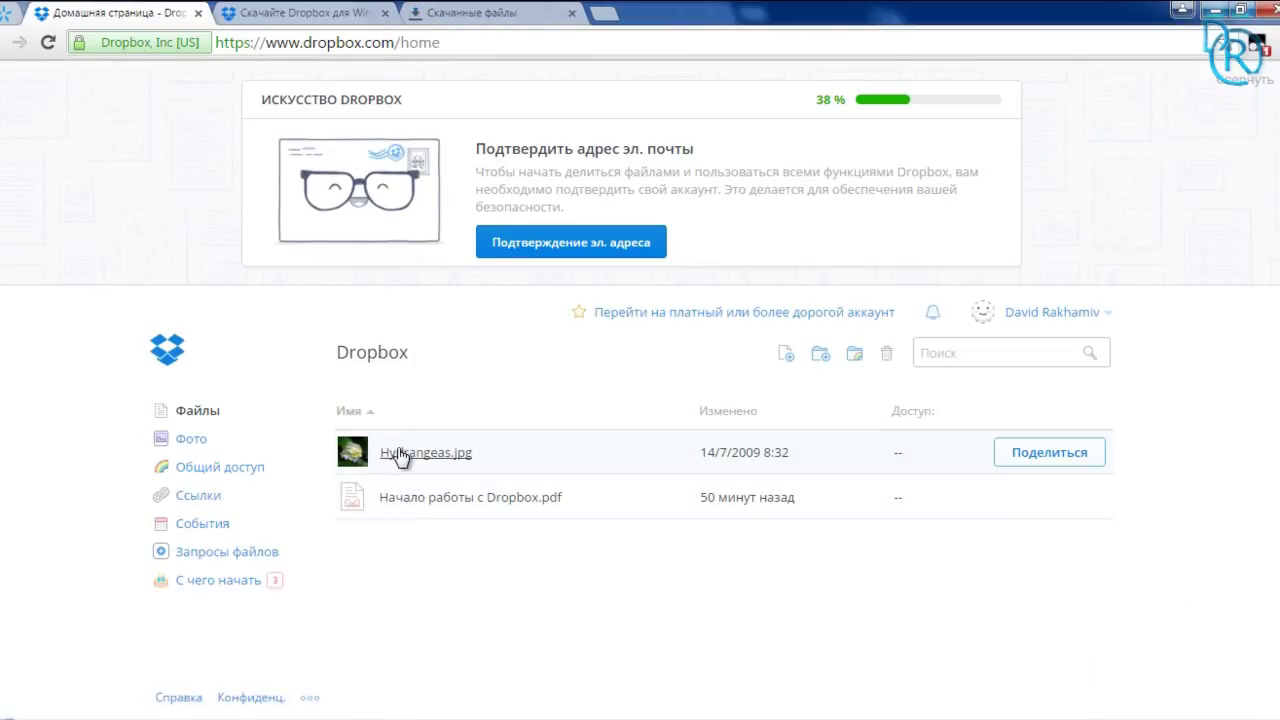
# Step: Preview Hydrangeas.jpg and the Начало работы с Dropbox.pdf guide on the Dropbox website
pyautogui.click(400, 455)
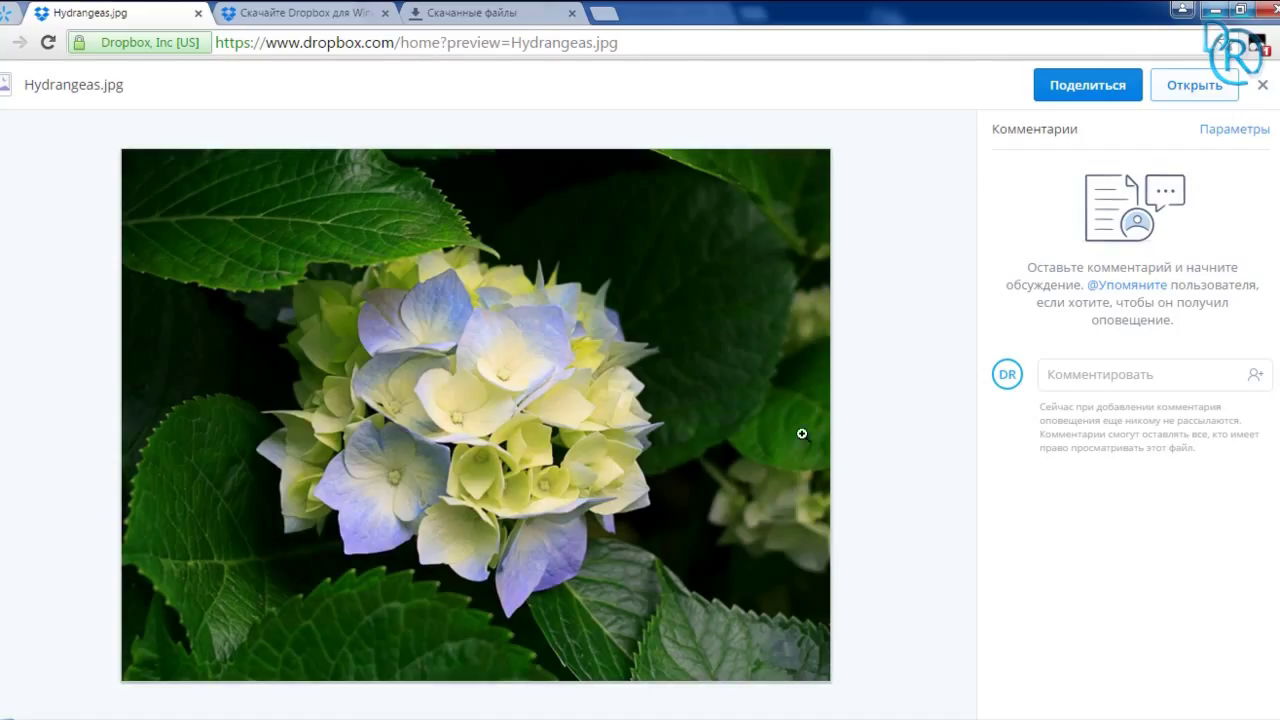
pyautogui.press('Escape')
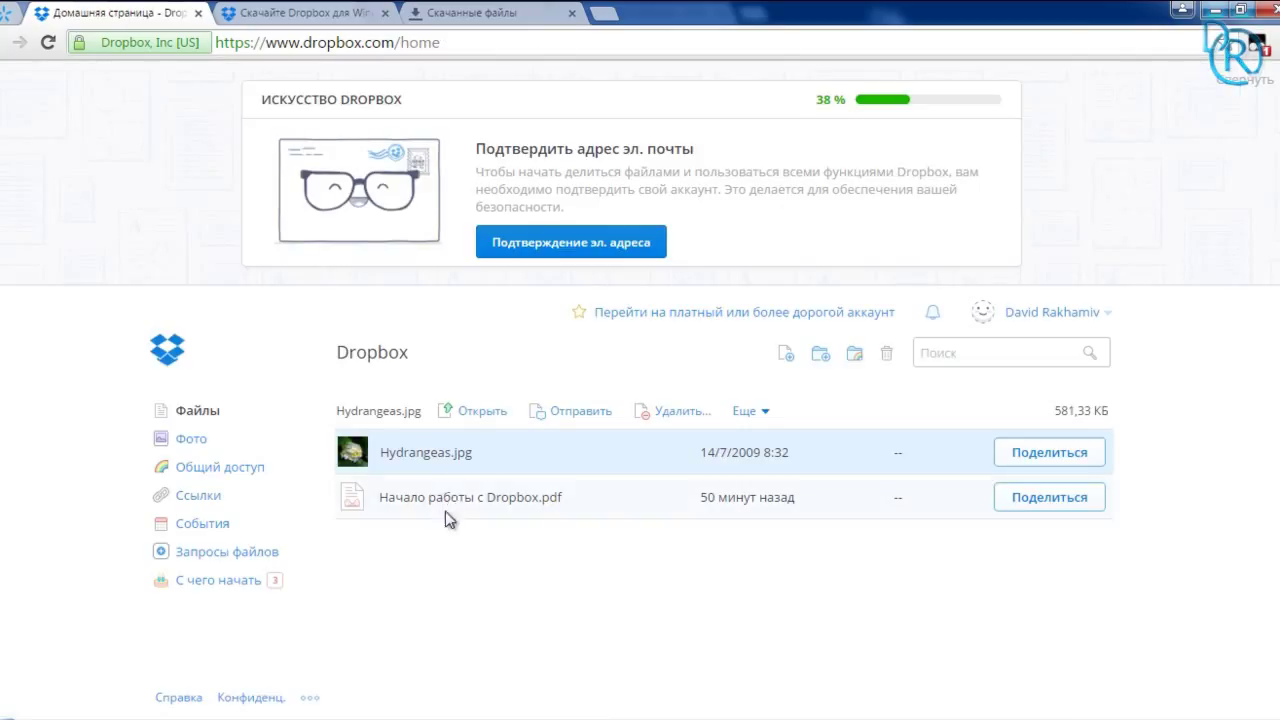
pyautogui.click(556, 500)
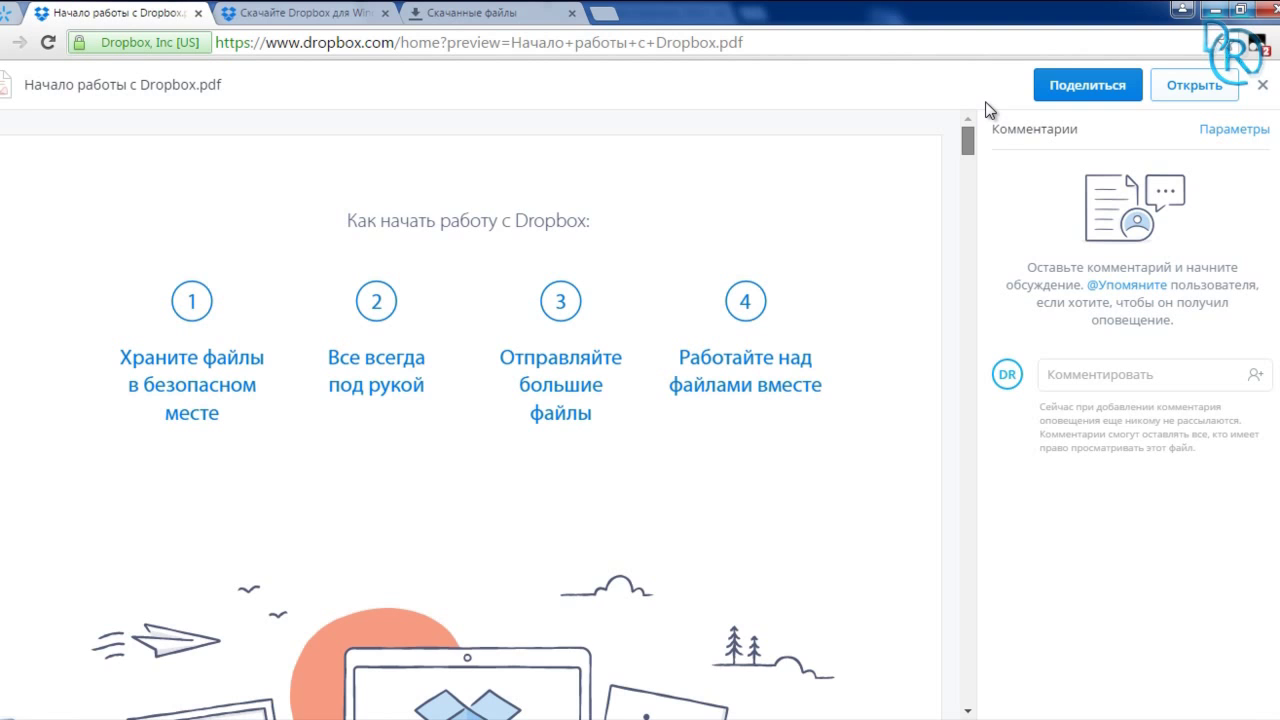
pyautogui.moveTo(969, 174); pyautogui.dragTo(967, 207)
pyautogui.press('Escape')
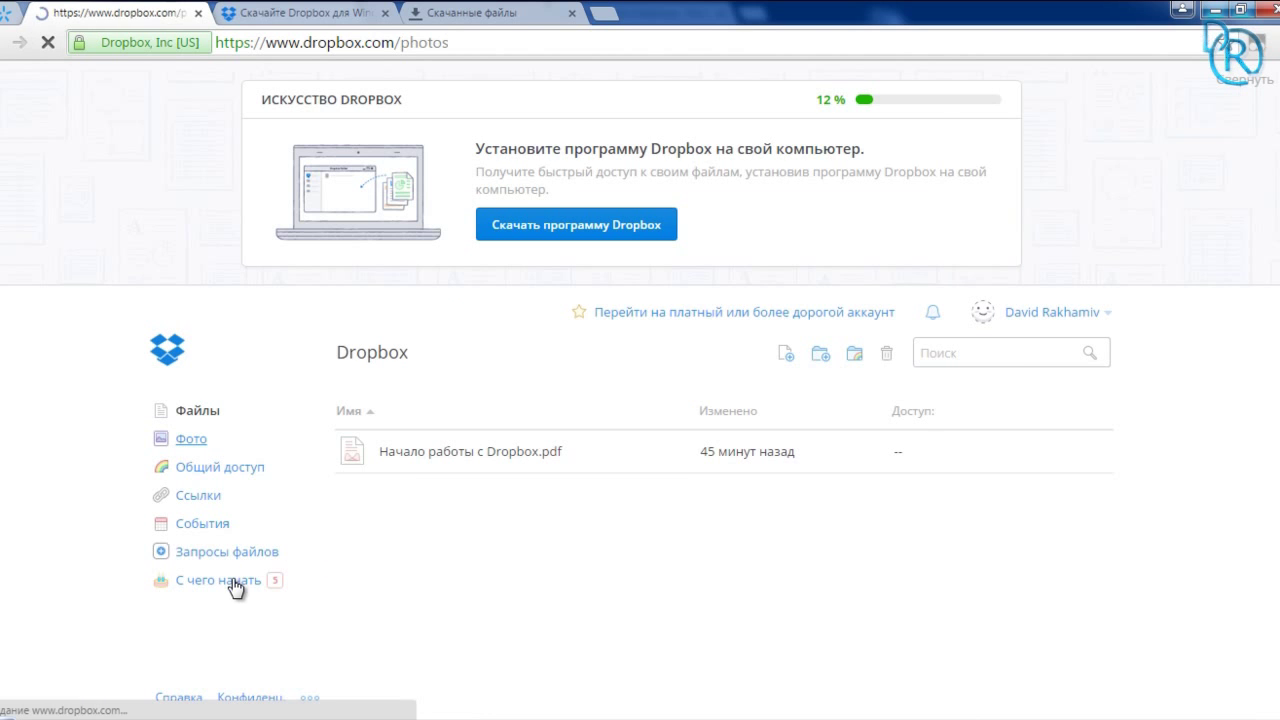
# Step: Open the getting-started section and view the local Dropbox folder with Photos and the PDF
pyautogui.click(232, 578)
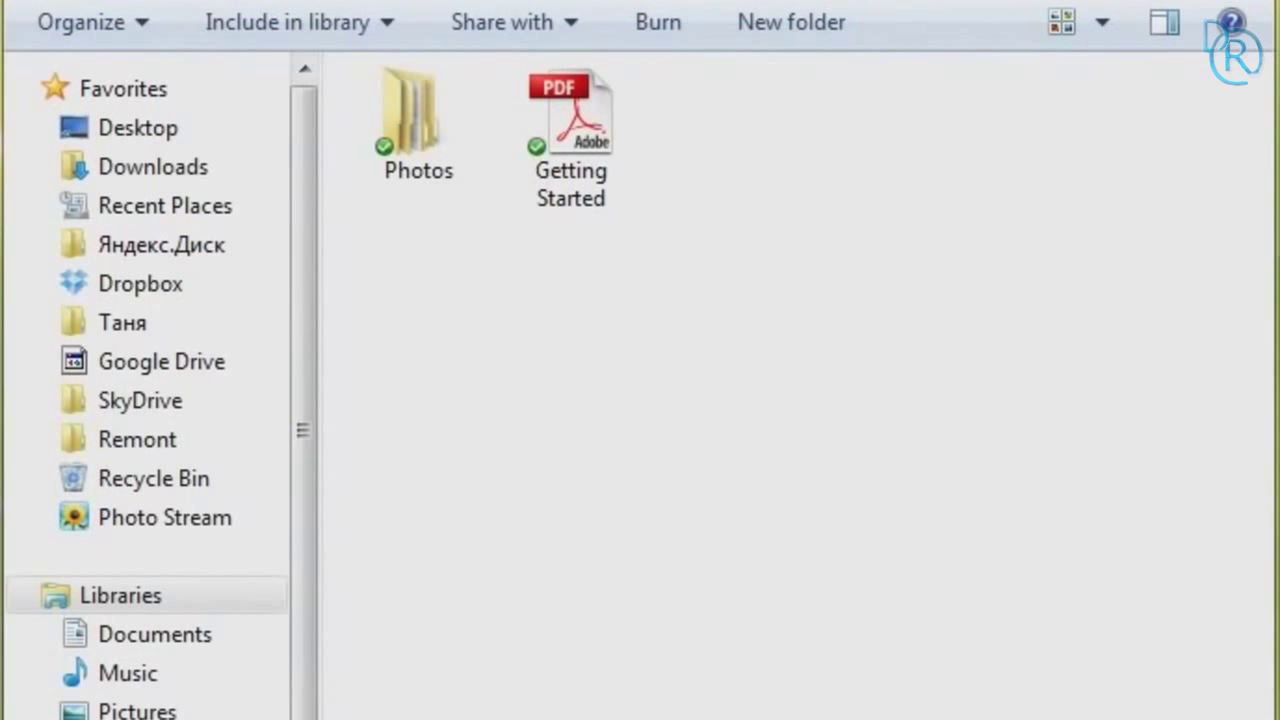
# Step: Add the Свадьба folder to Dropbox and copy its Dropbox share link
pyautogui.moveTo(1279, 440); pyautogui.dragTo(964, 443)
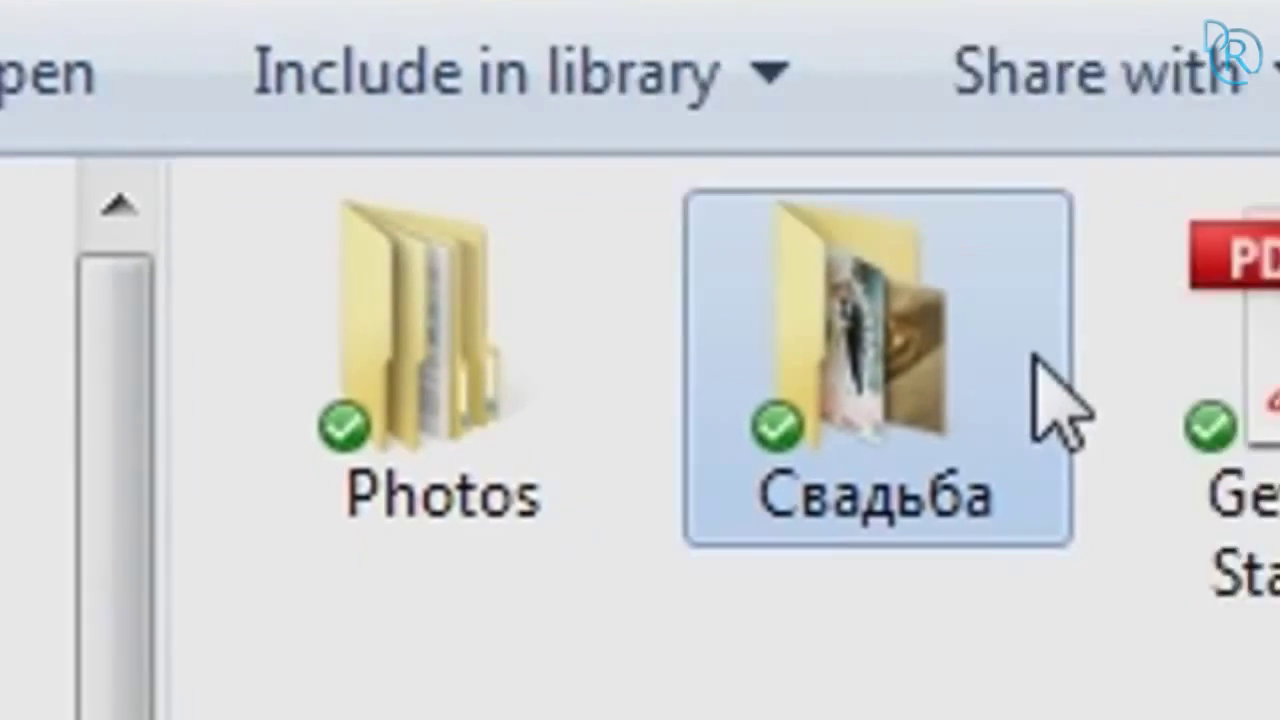
pyautogui.rightClick(1146, 360)
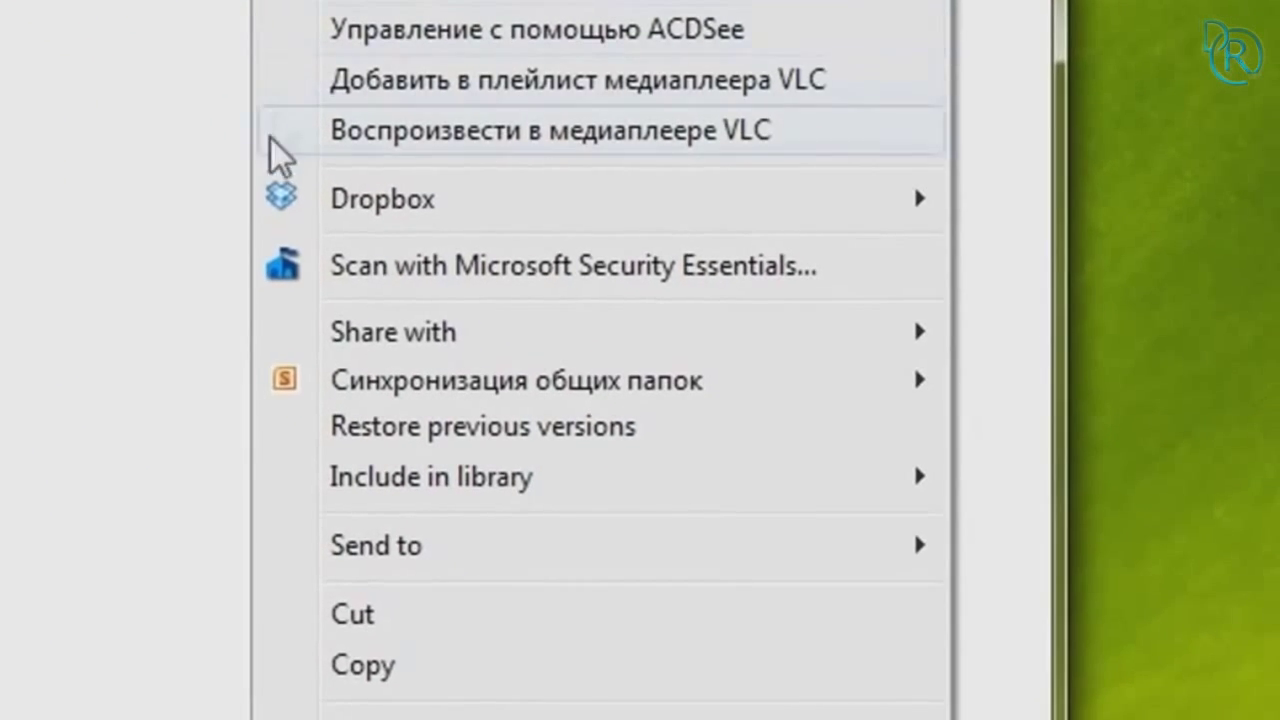
pyautogui.moveTo(842, 355)
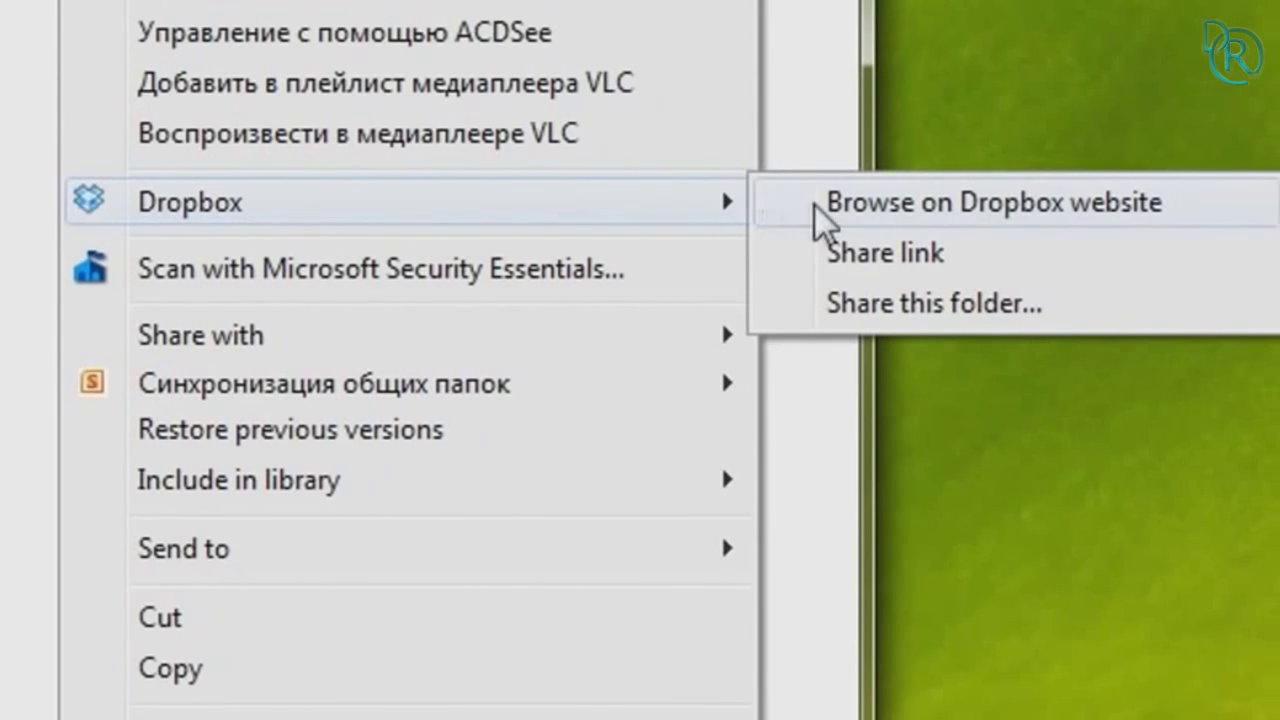
pyautogui.click(830, 258)
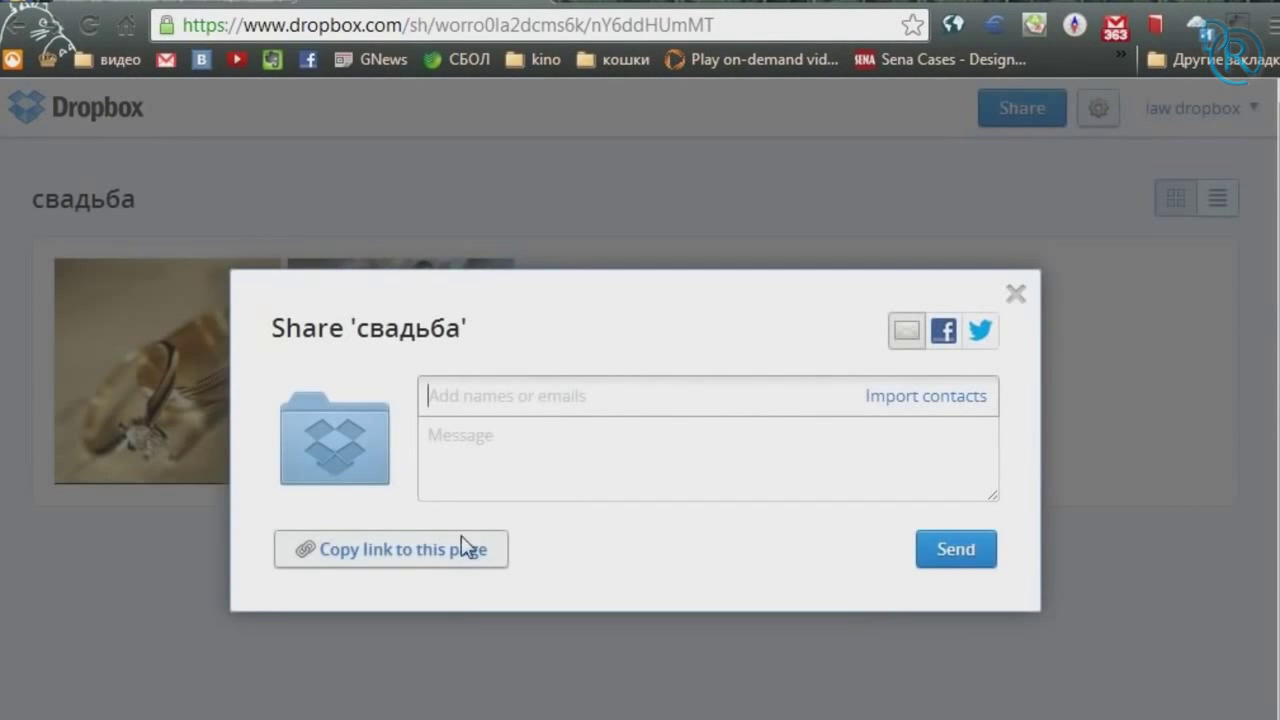
pyautogui.click(445, 569)
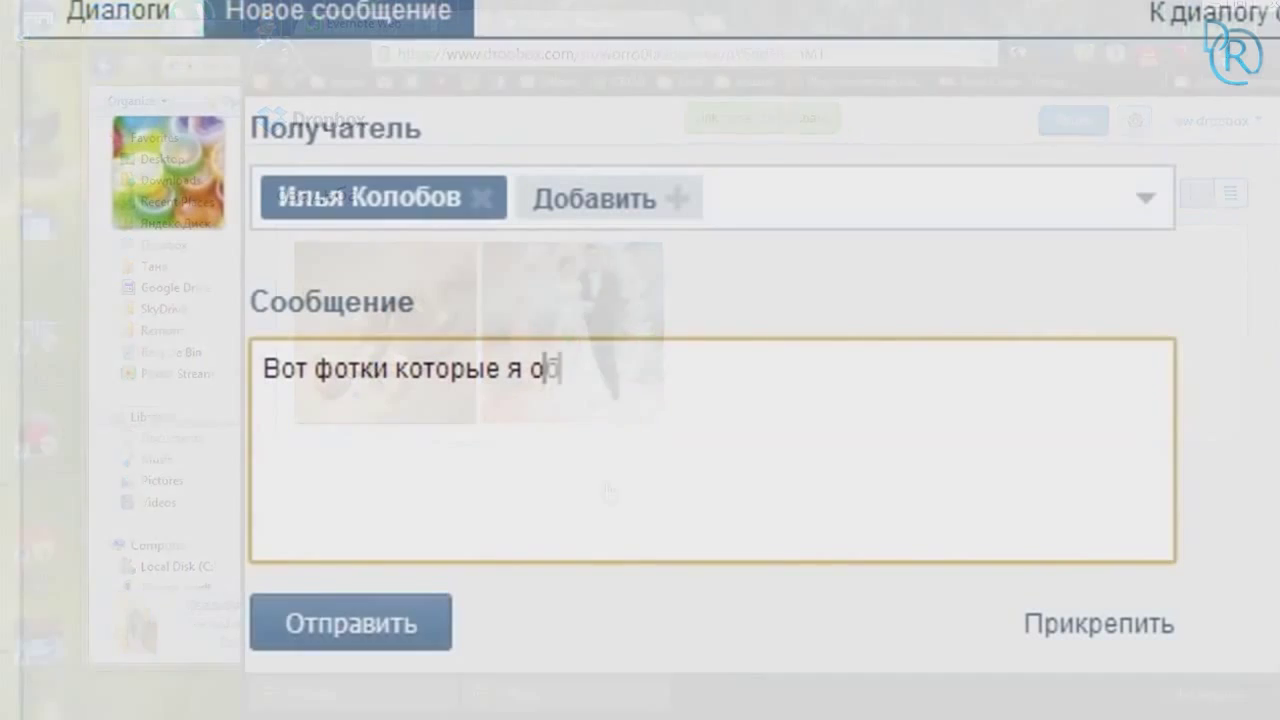
# Step: Paste the Свадьба share link into the message box
pyautogui.write('ещал')
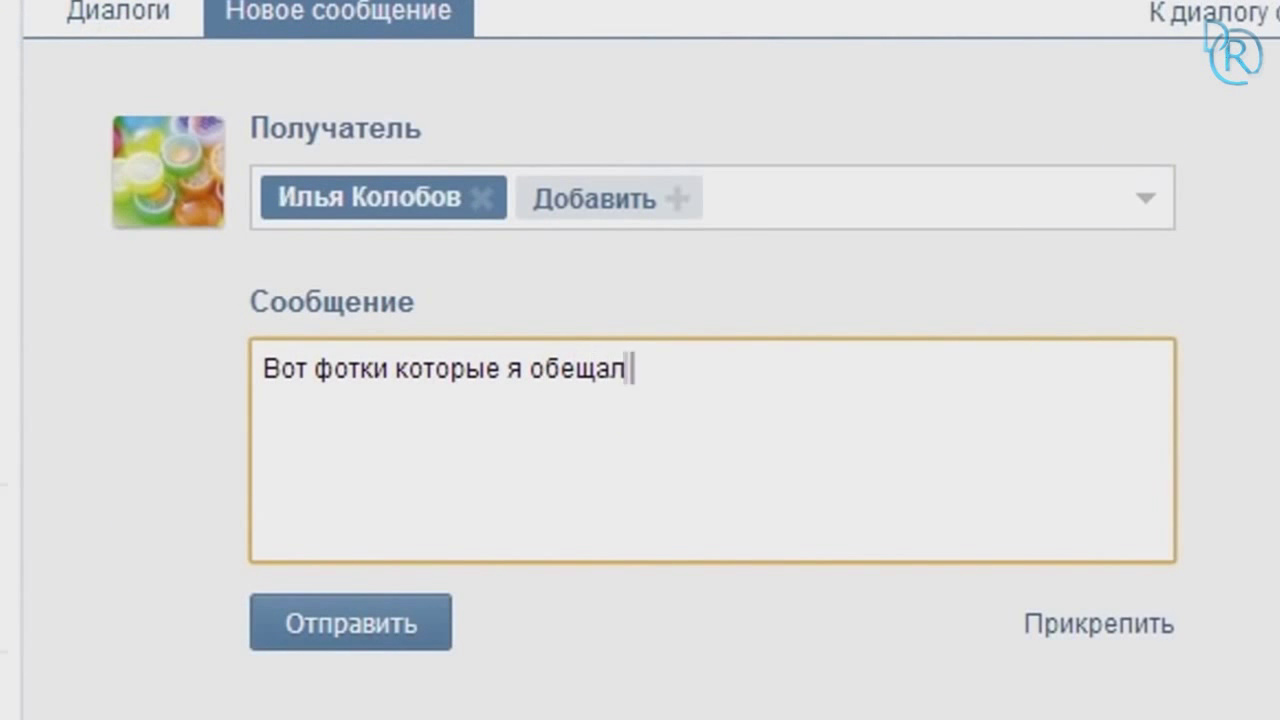
pyautogui.rightClick(733, 383)
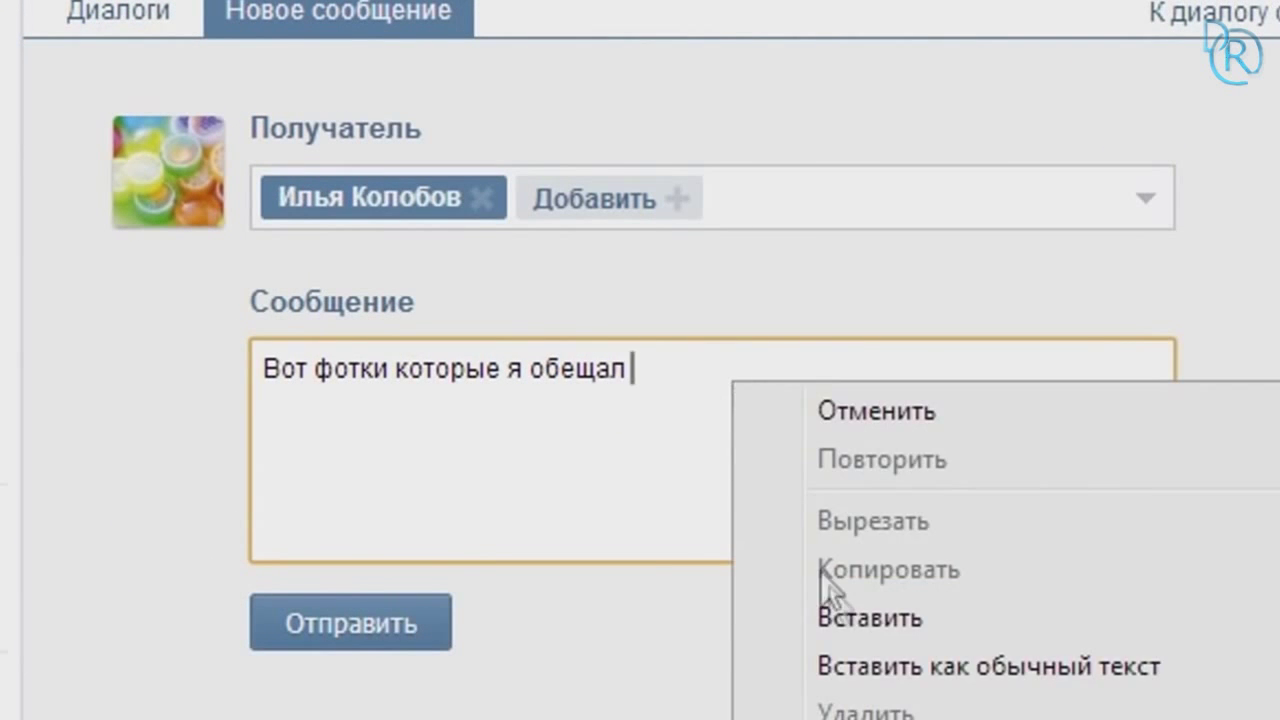
pyautogui.click(852, 618)
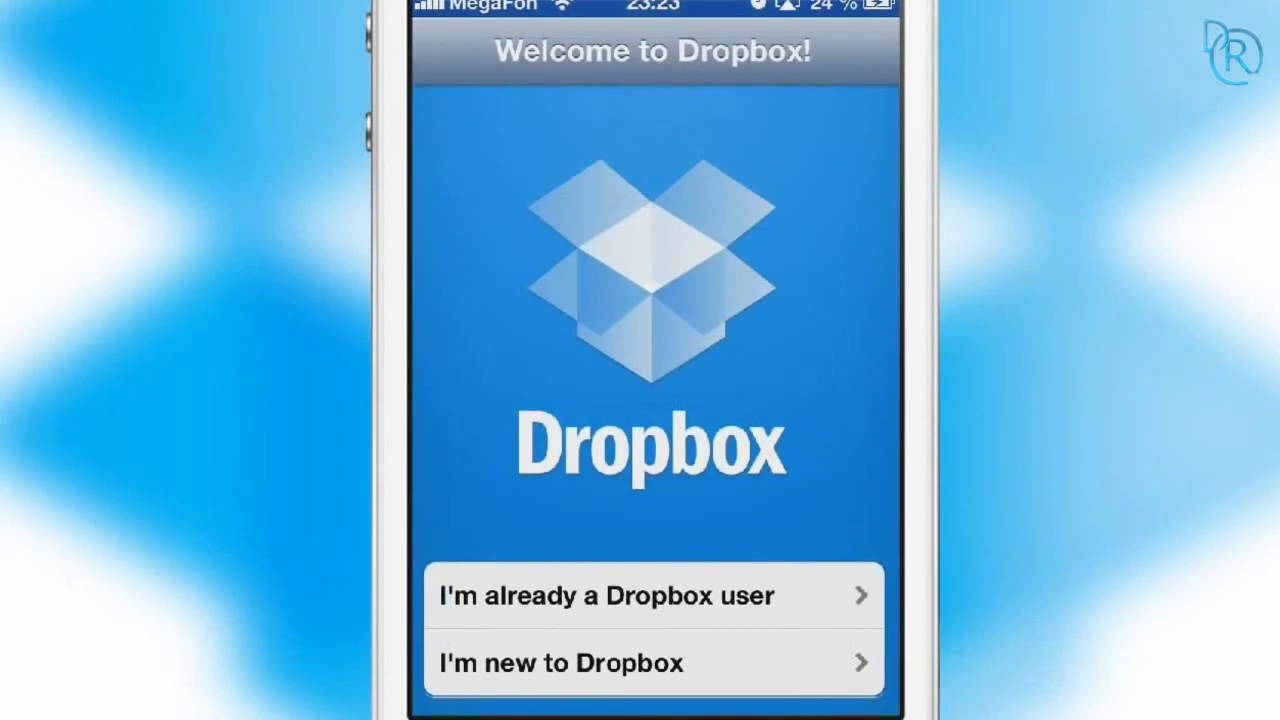
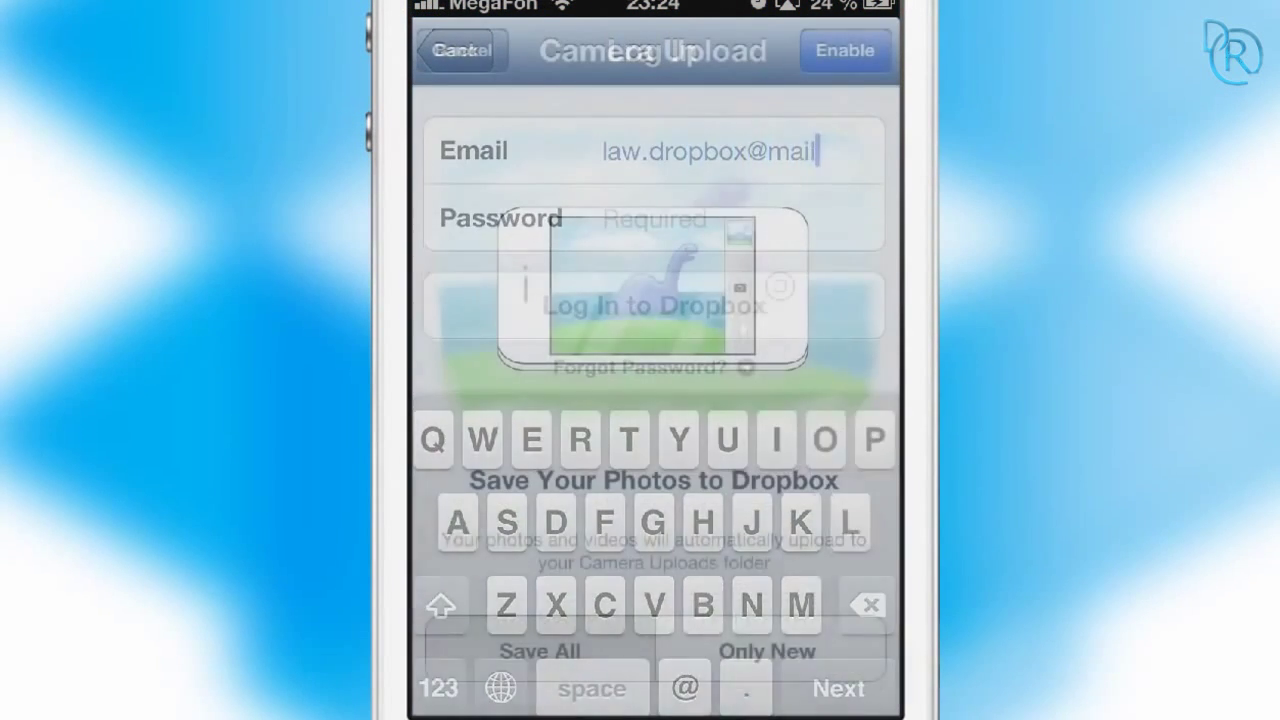
# Step: Sign in to the iPhone app with the account e-mail and enable camera upload for new photos only
pyautogui.click(769, 651)
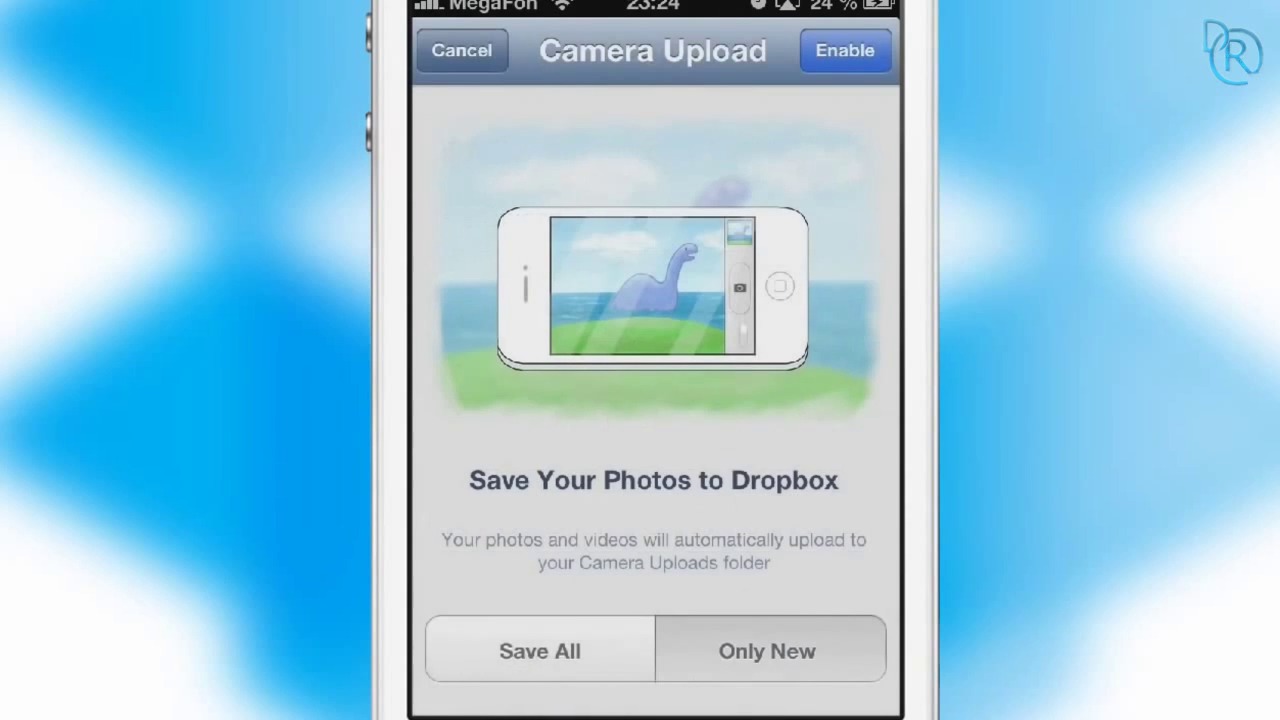
pyautogui.click(845, 50)
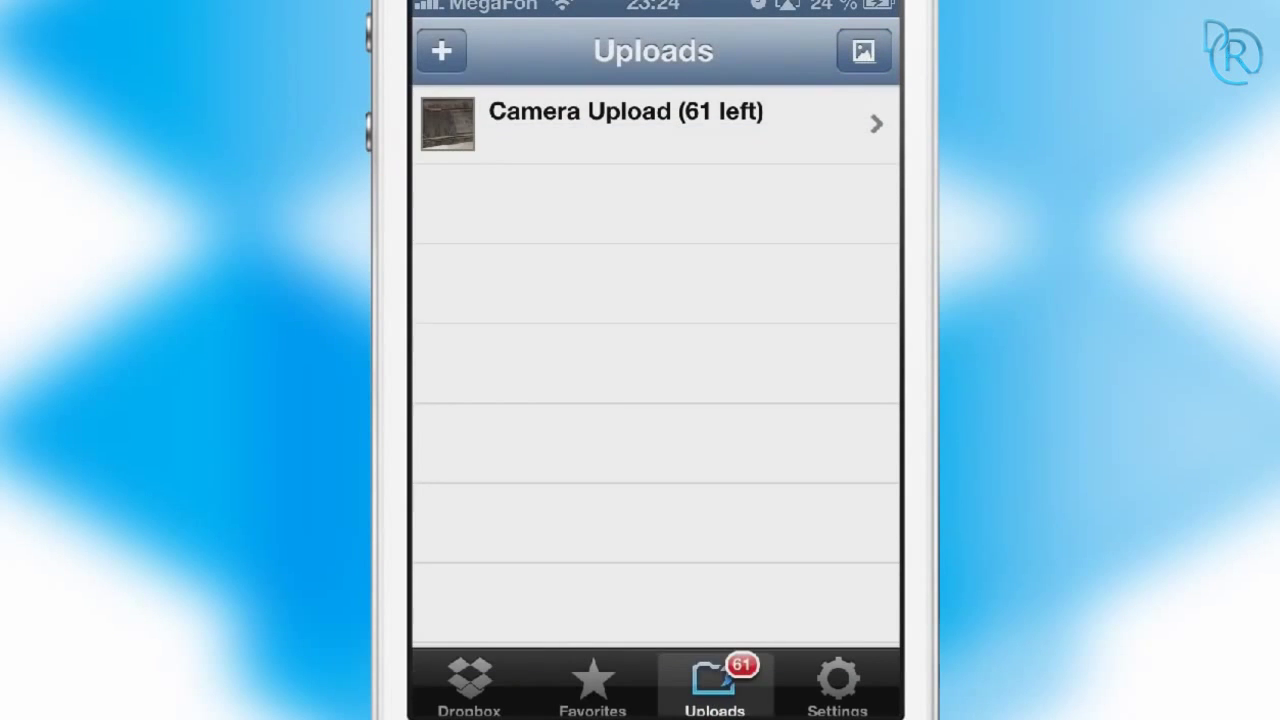
# Step: Open the Свадьба folder in the Dropbox files list and view kolca.jpg
pyautogui.click(469, 684)
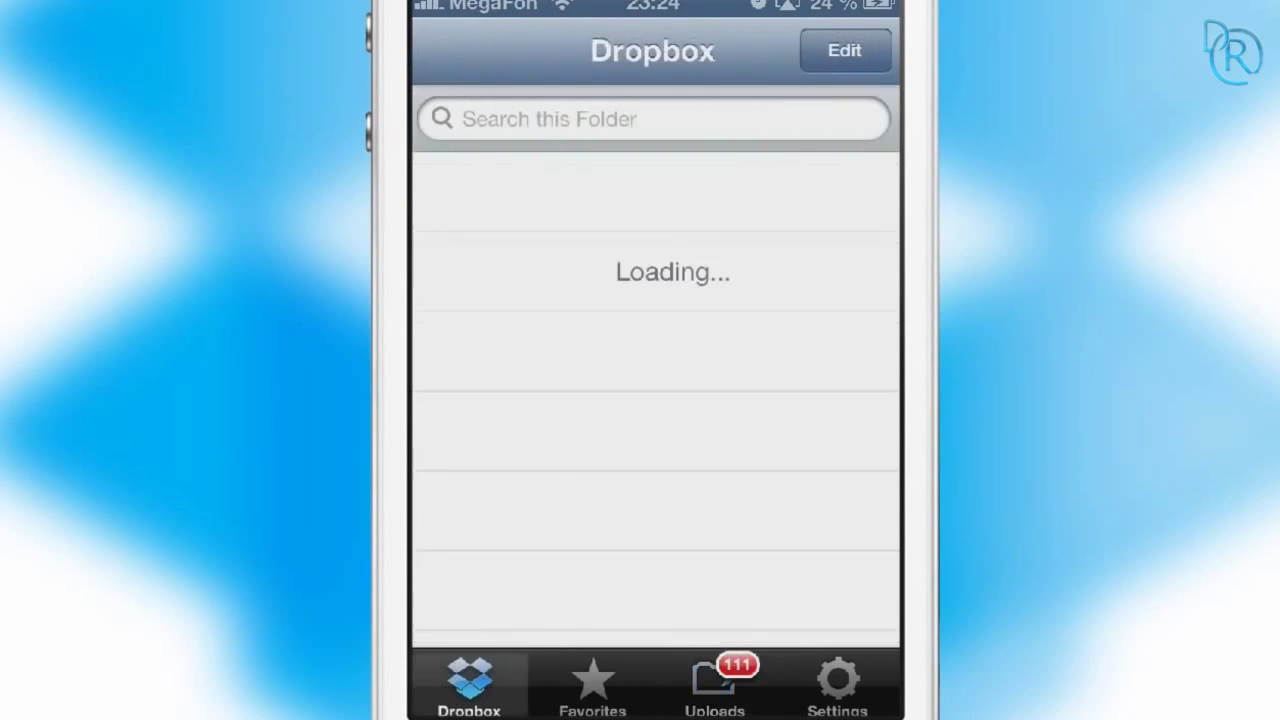
pyautogui.click(530, 348)
pyautogui.click(543, 190)
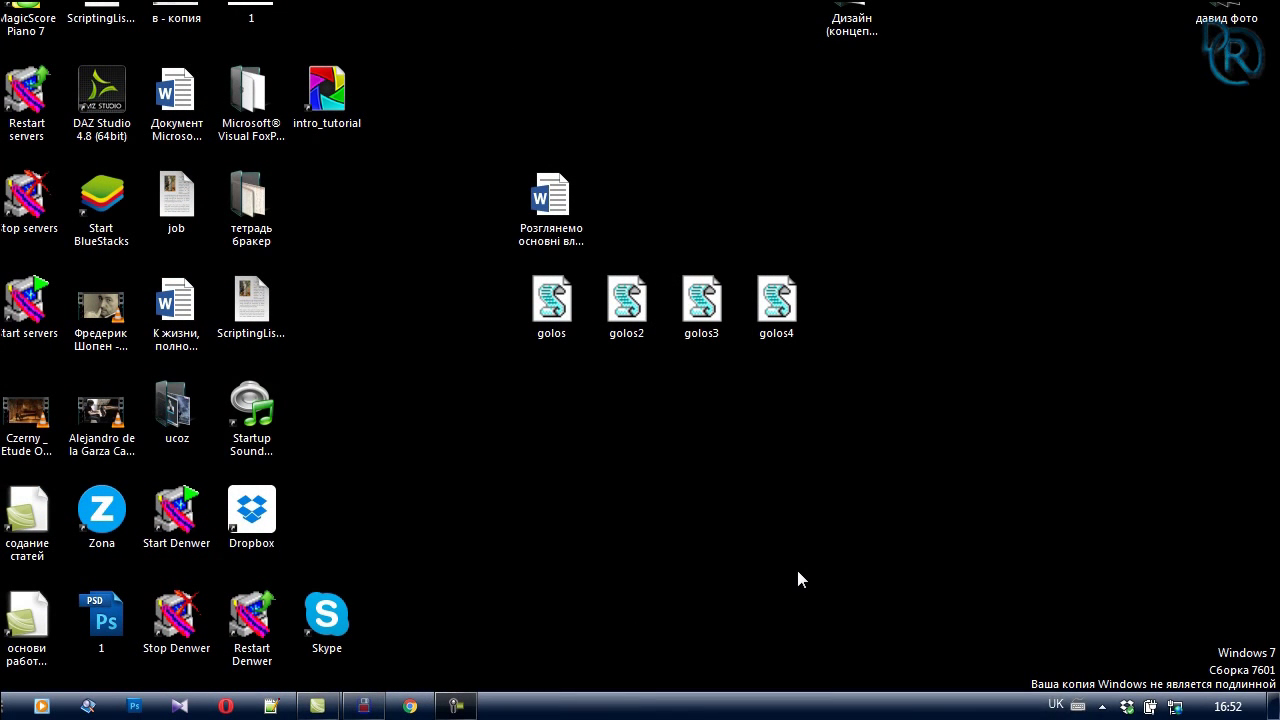
# Step: Open the Dropbox desktop shortcut, close the folder, and show the tray sync status and recent files
pyautogui.click(243, 526)
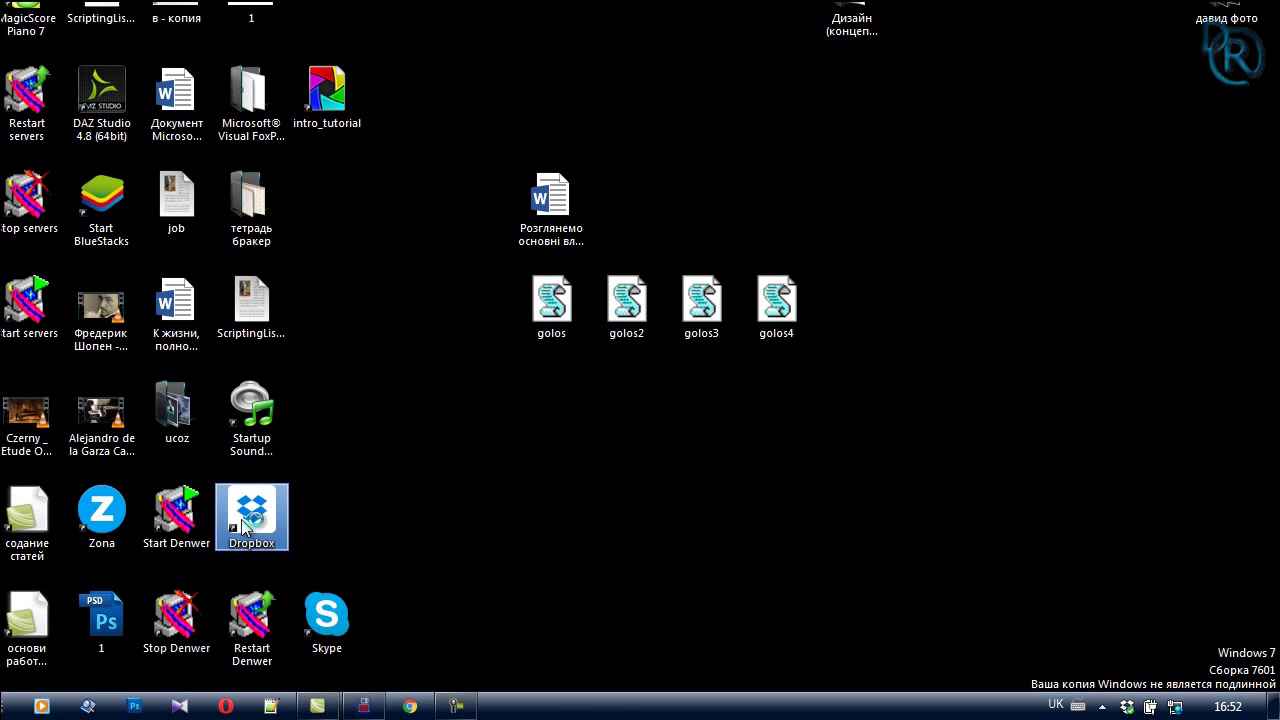
pyautogui.doubleClick(243, 526)
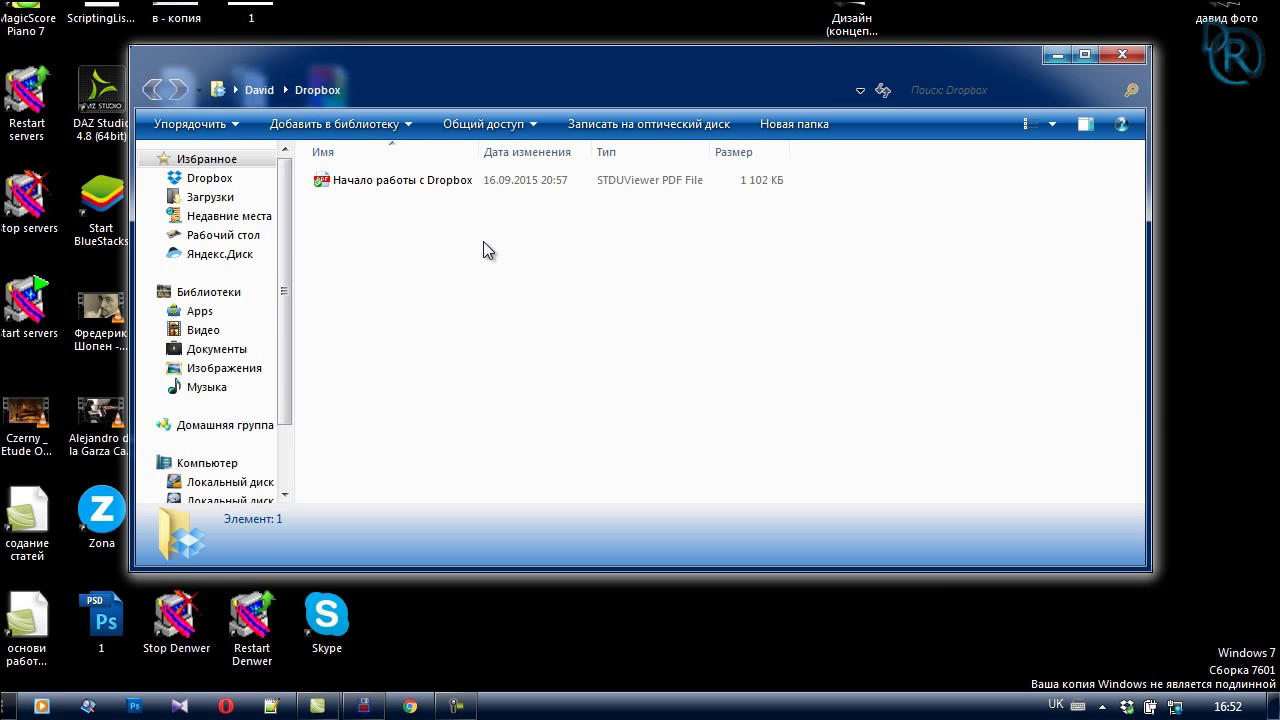
pyautogui.click(1124, 55)
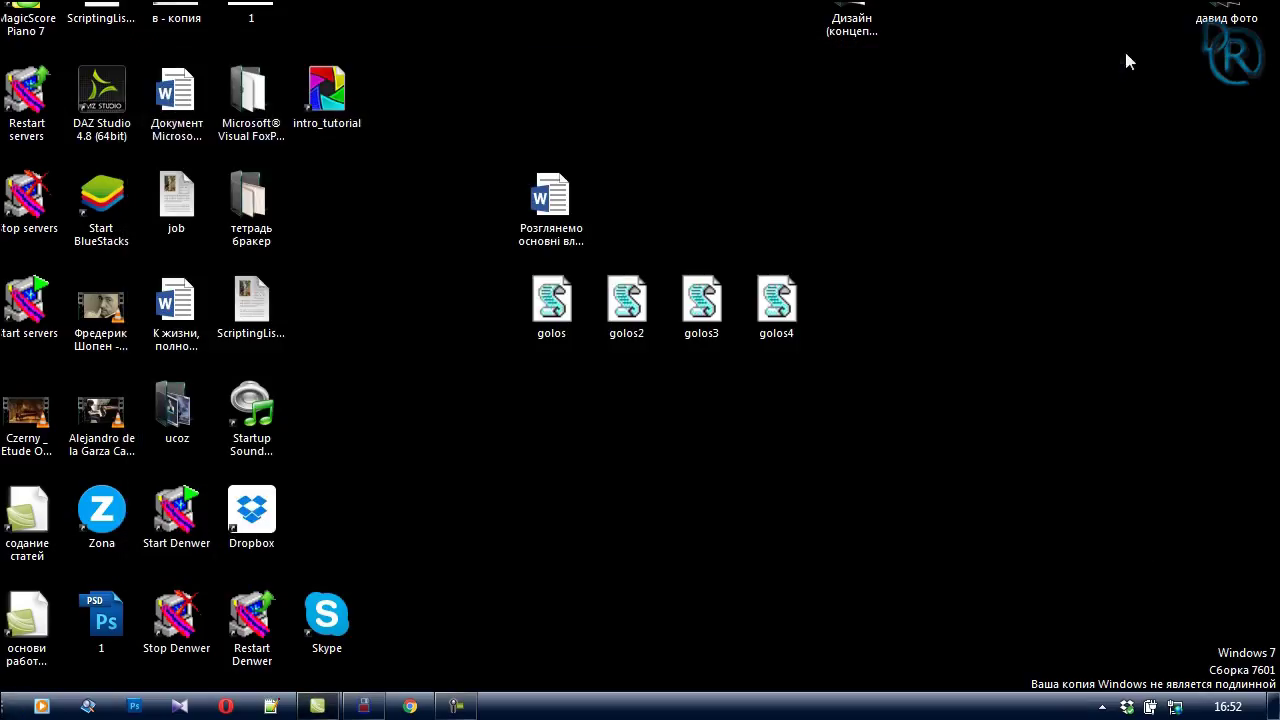
pyautogui.click(1127, 706)
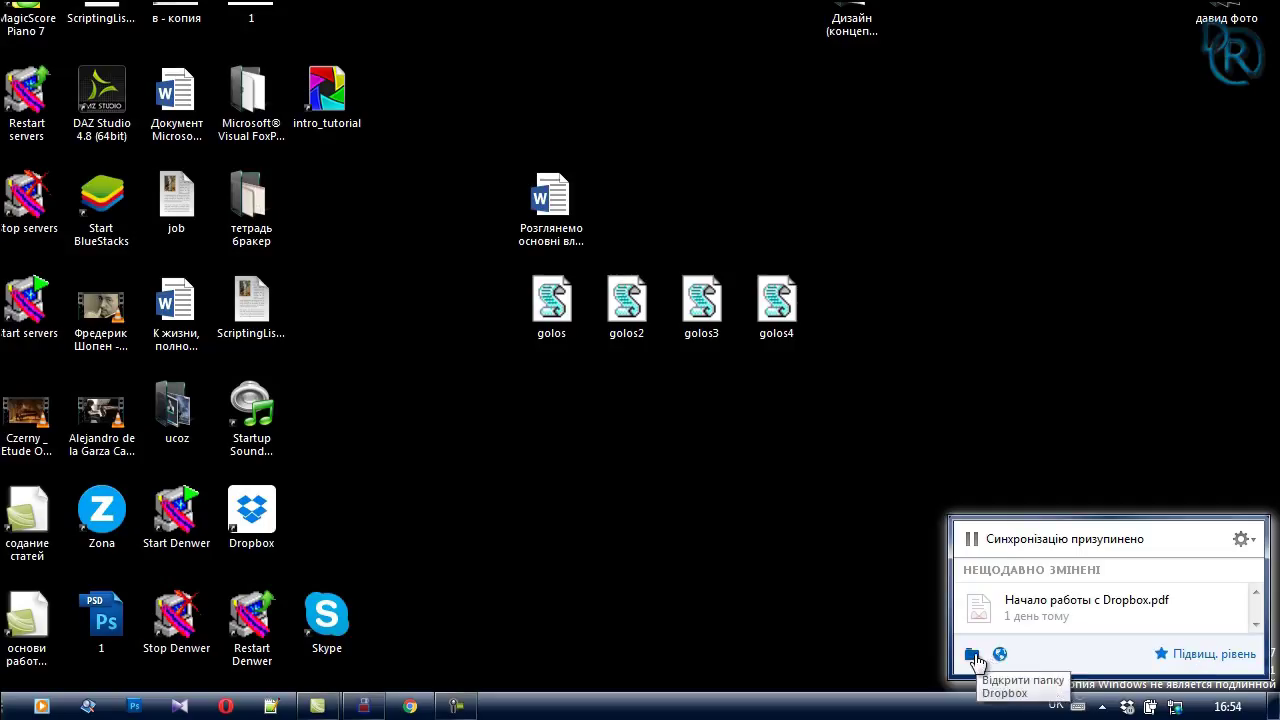
# Step: Open Dropbox preferences from the tray menu and view the account settings
pyautogui.click(1245, 541)
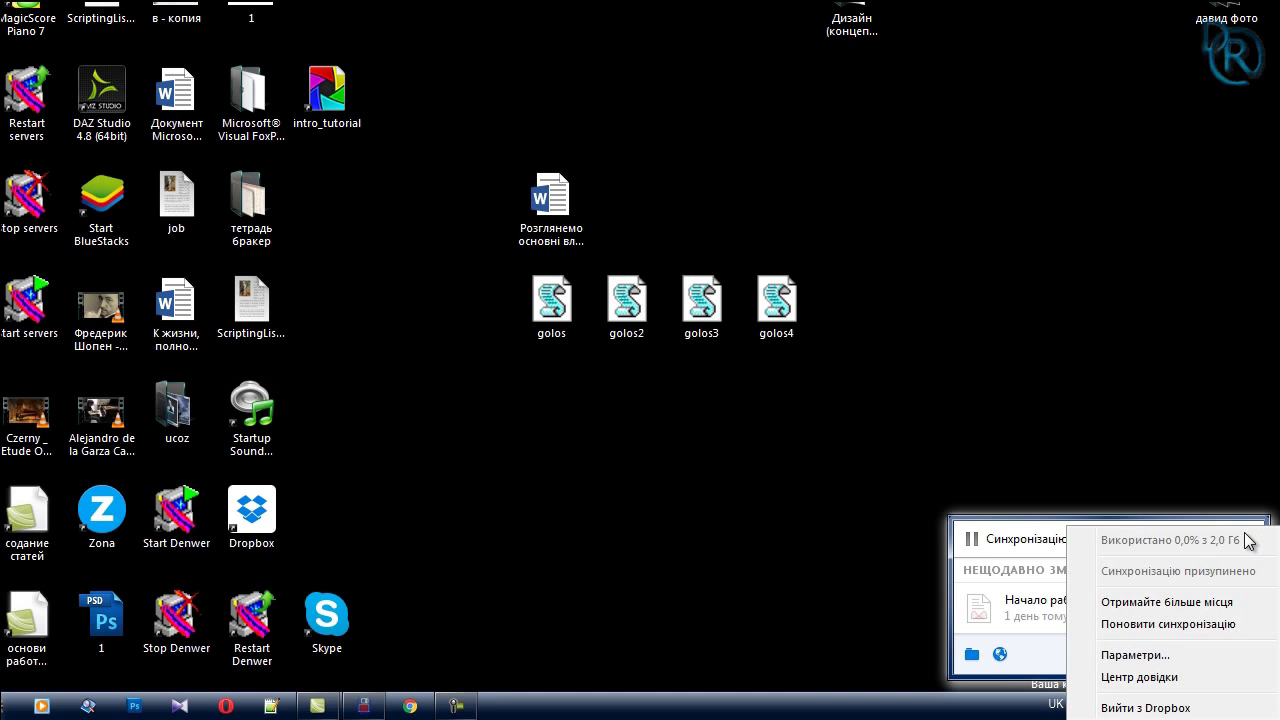
pyautogui.click(1163, 663)
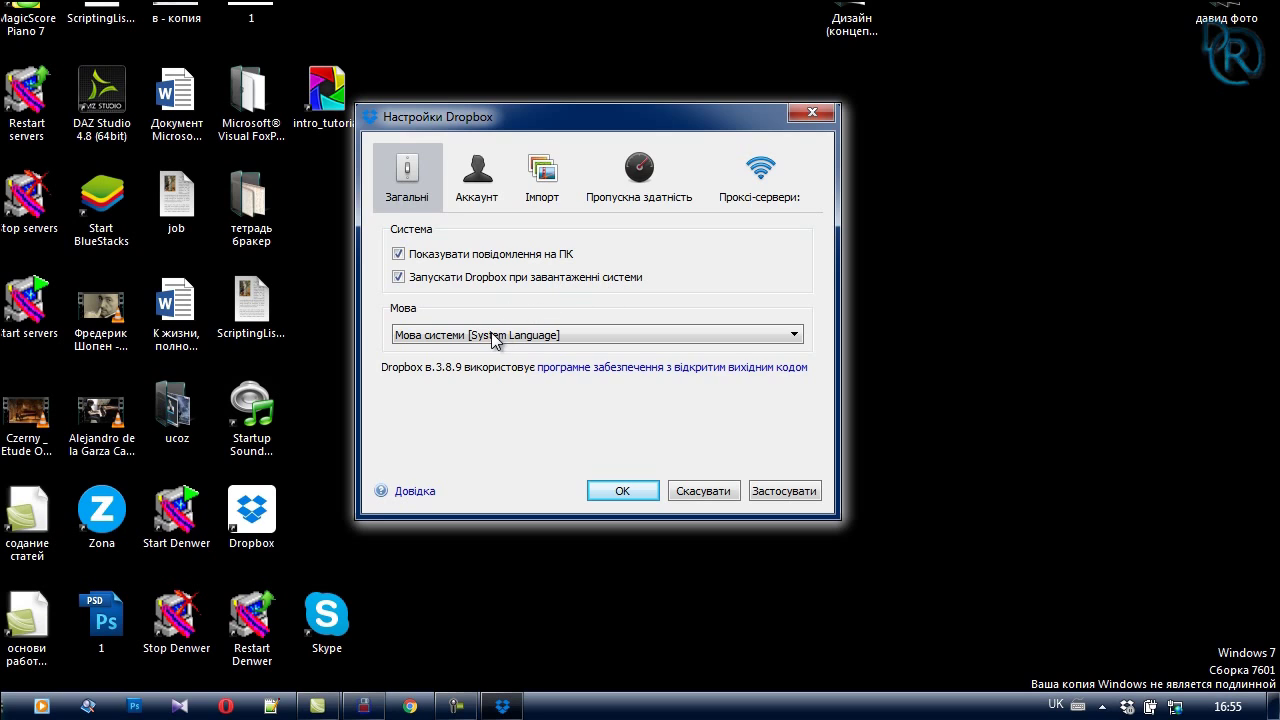
pyautogui.click(470, 170)
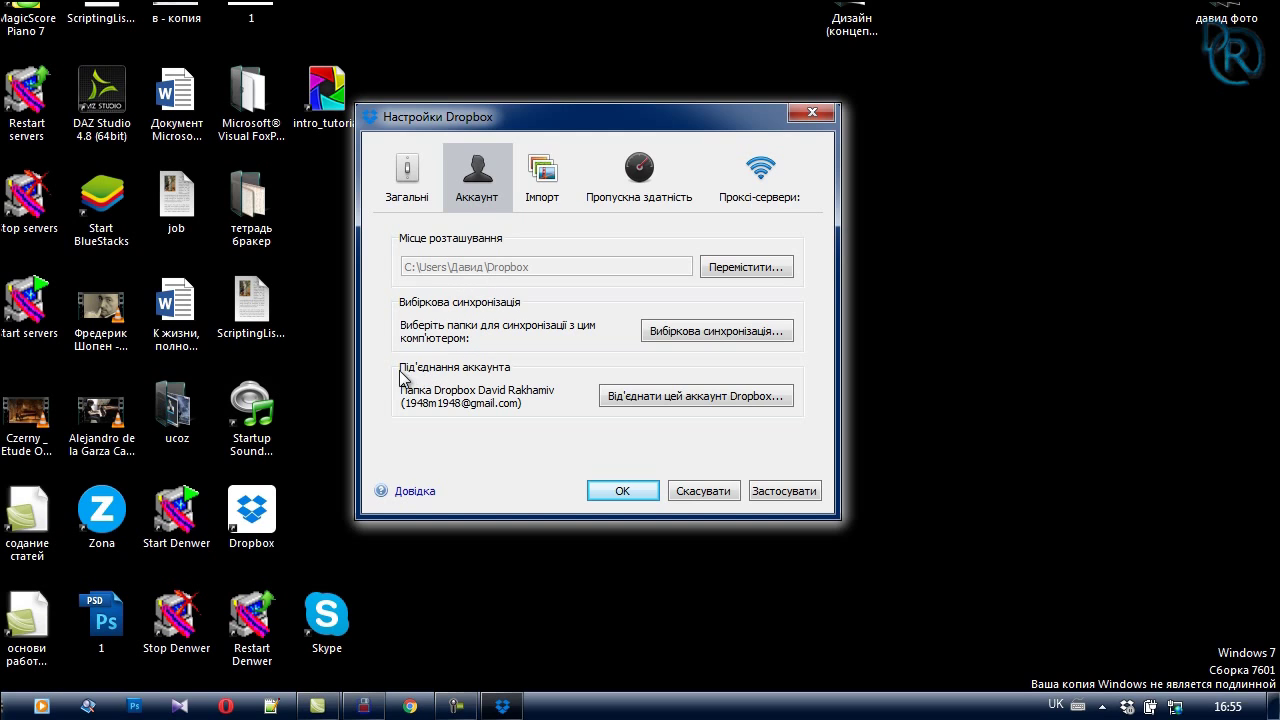
# Step: Review the camera upload options, then the bandwidth and proxy server settings
pyautogui.click(545, 172)
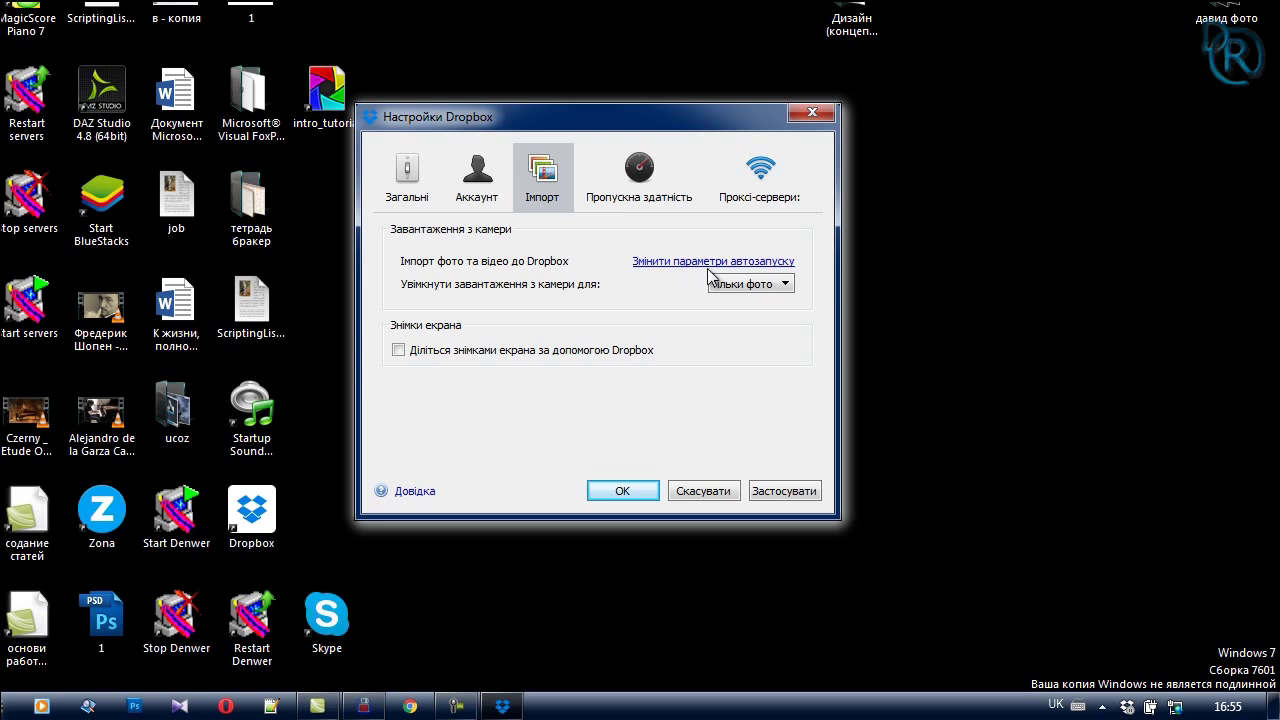
pyautogui.click(752, 285)
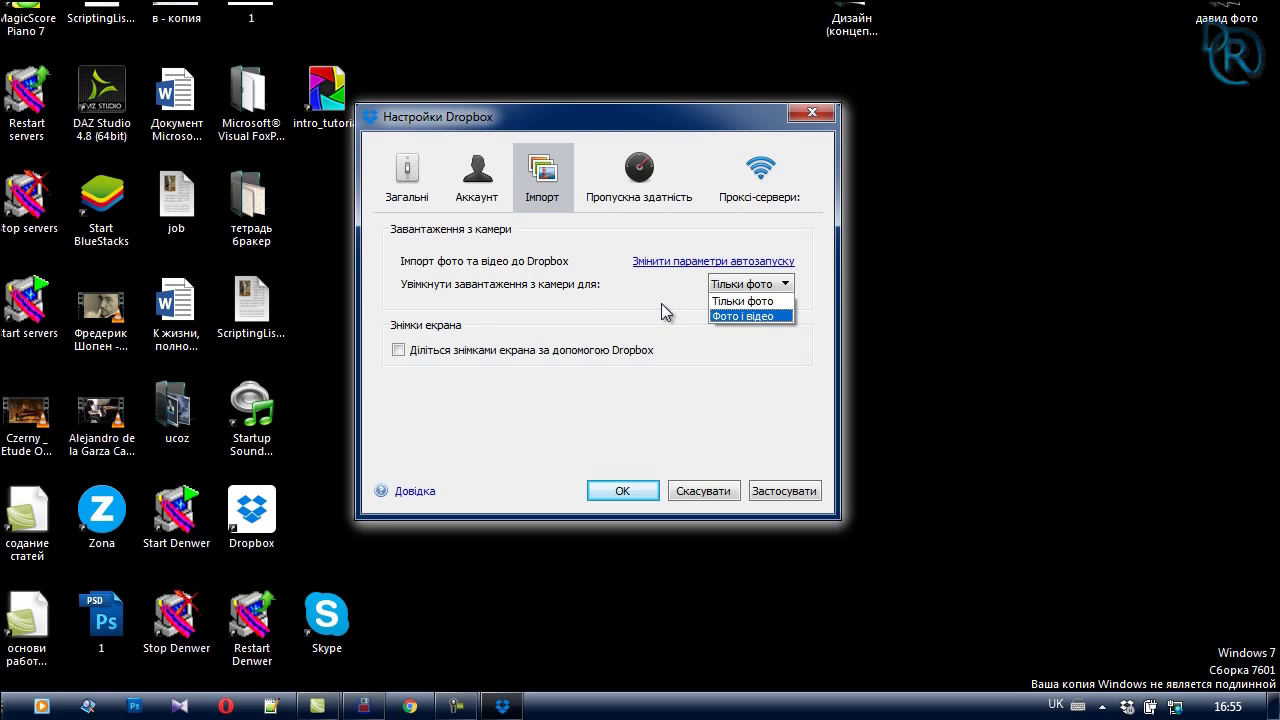
pyautogui.click(625, 180)
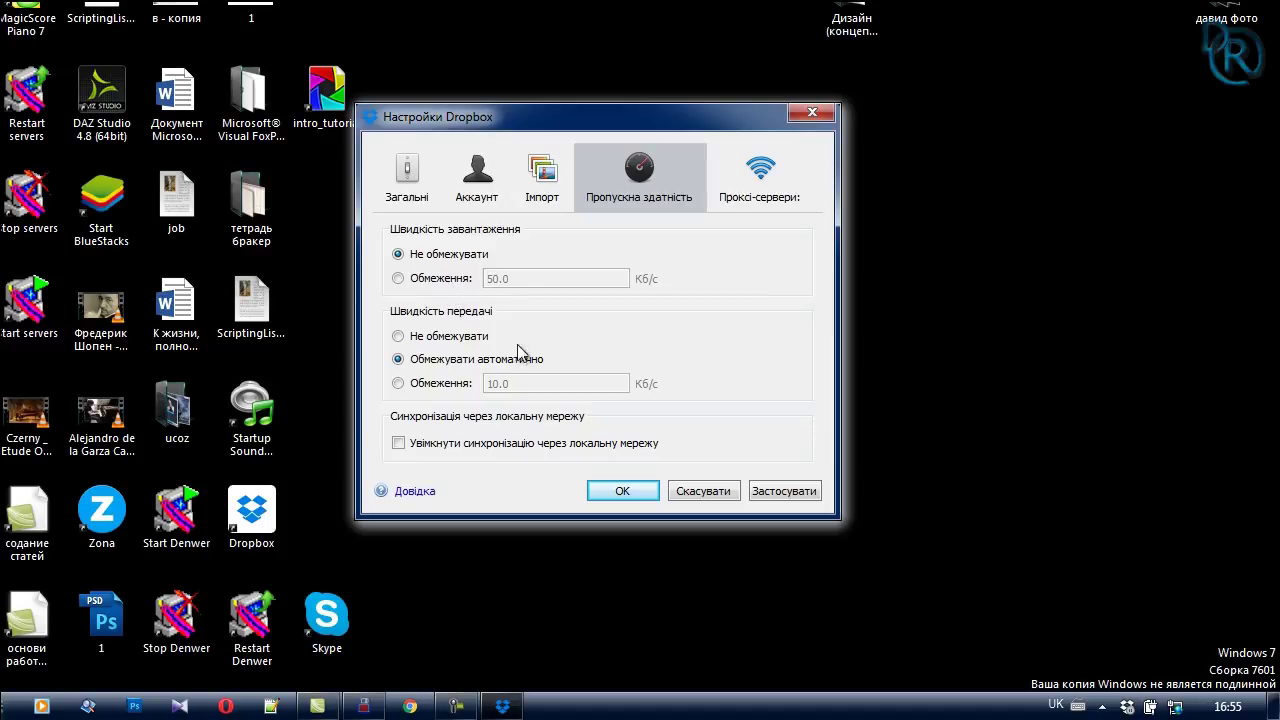
pyautogui.click(764, 166)
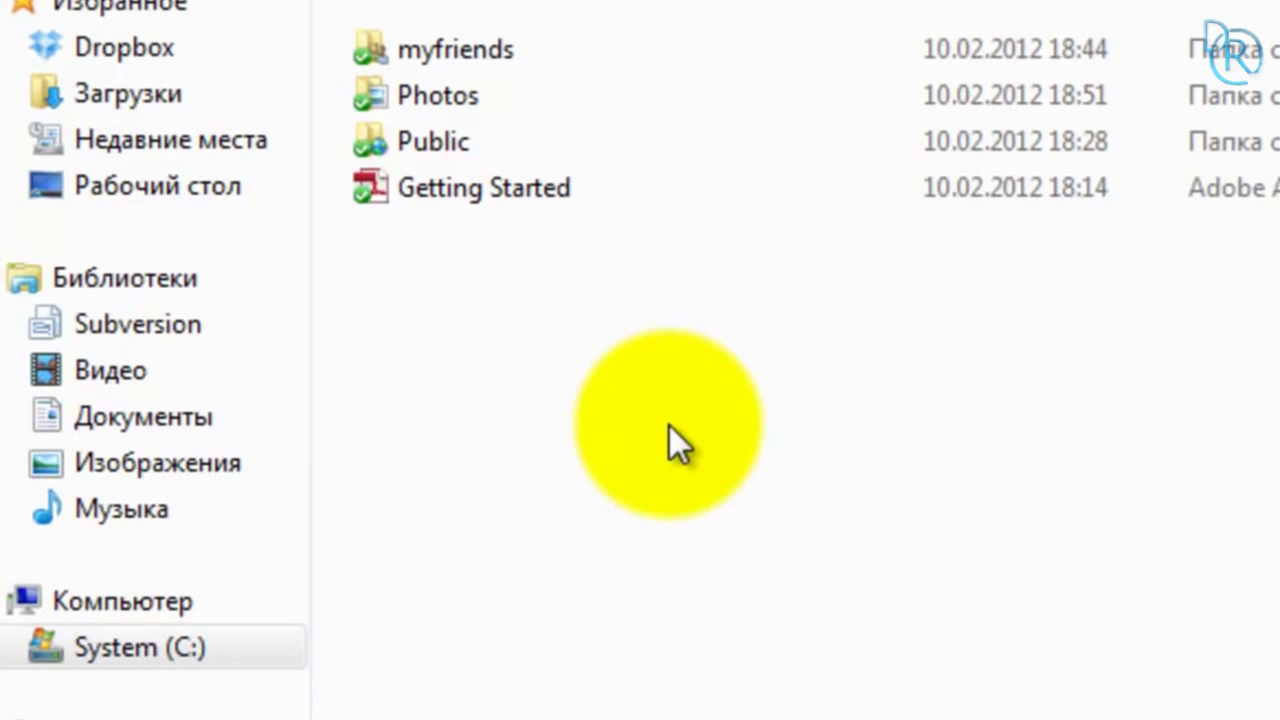
# Step: Create a new folder named curs inside the Dropbox folder
pyautogui.rightClick(669, 425)
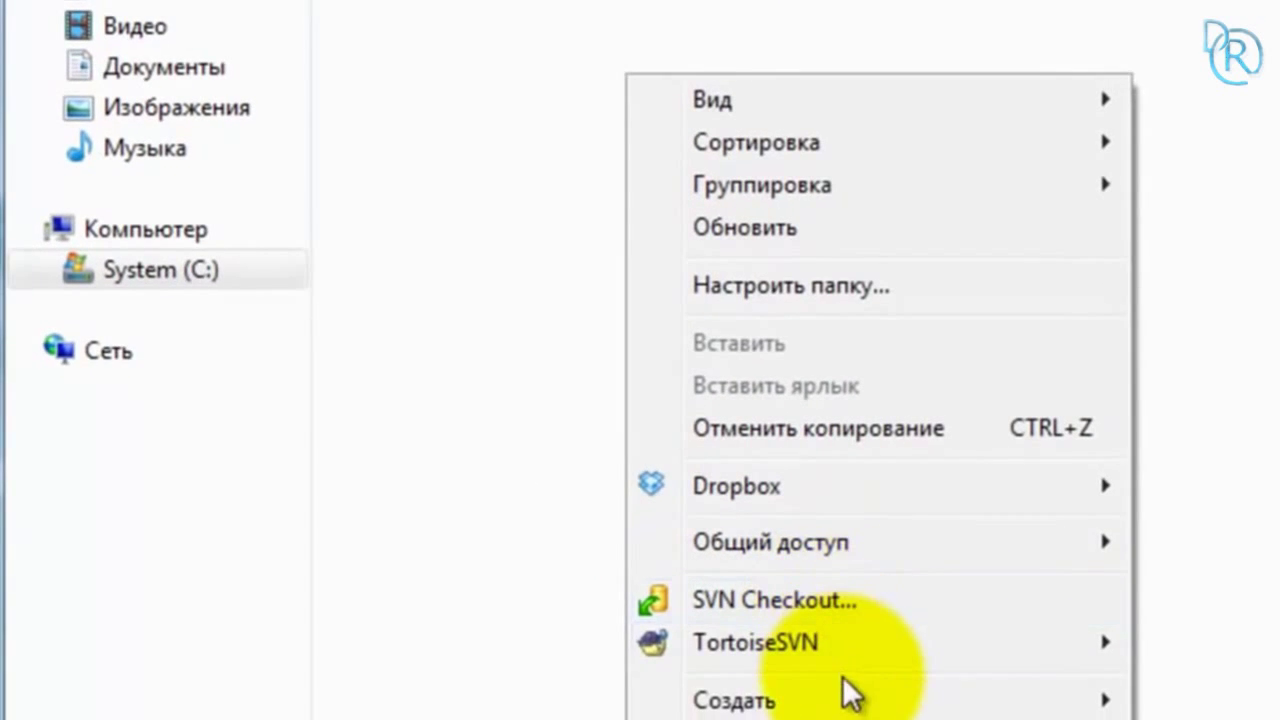
pyautogui.moveTo(846, 691)
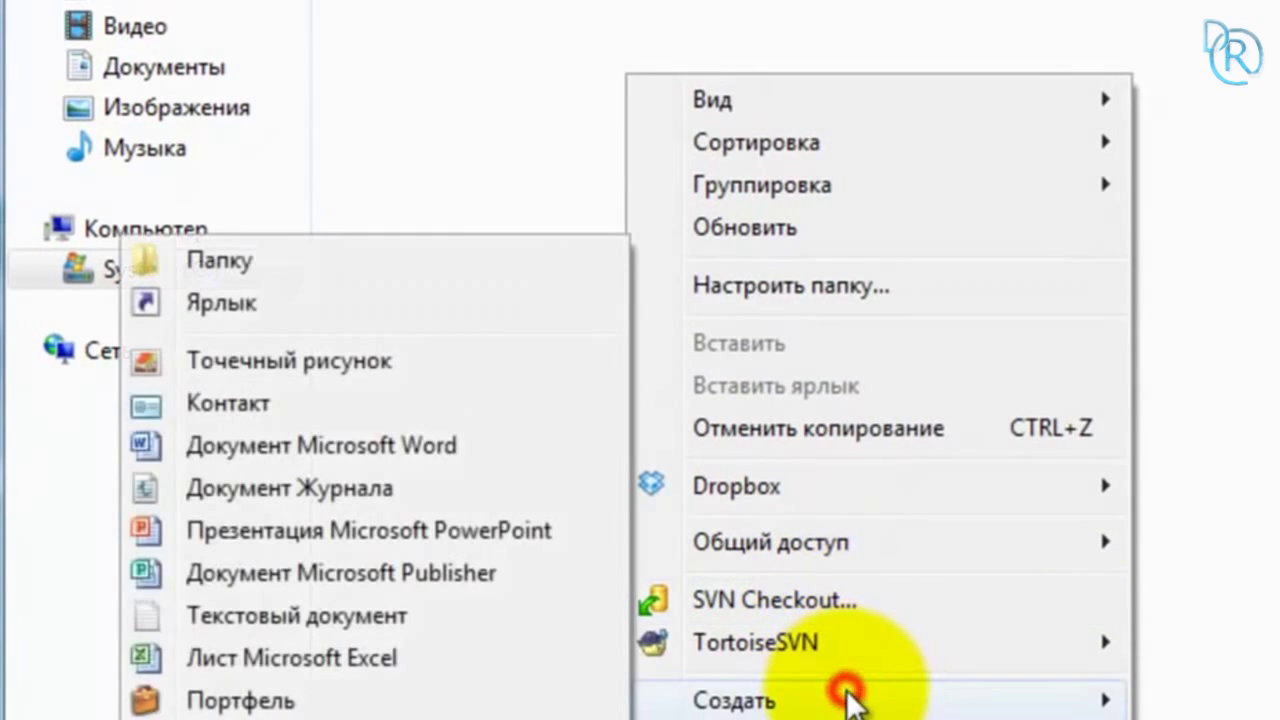
pyautogui.click(367, 317)
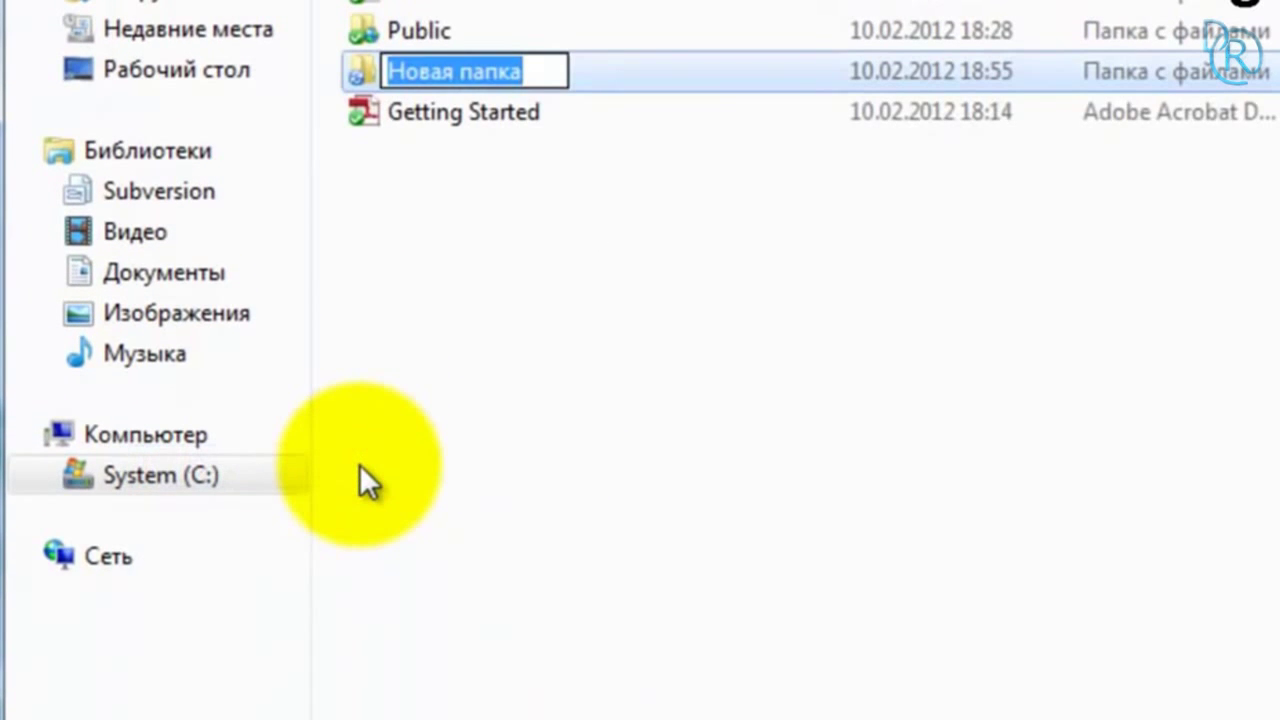
pyautogui.write('1')
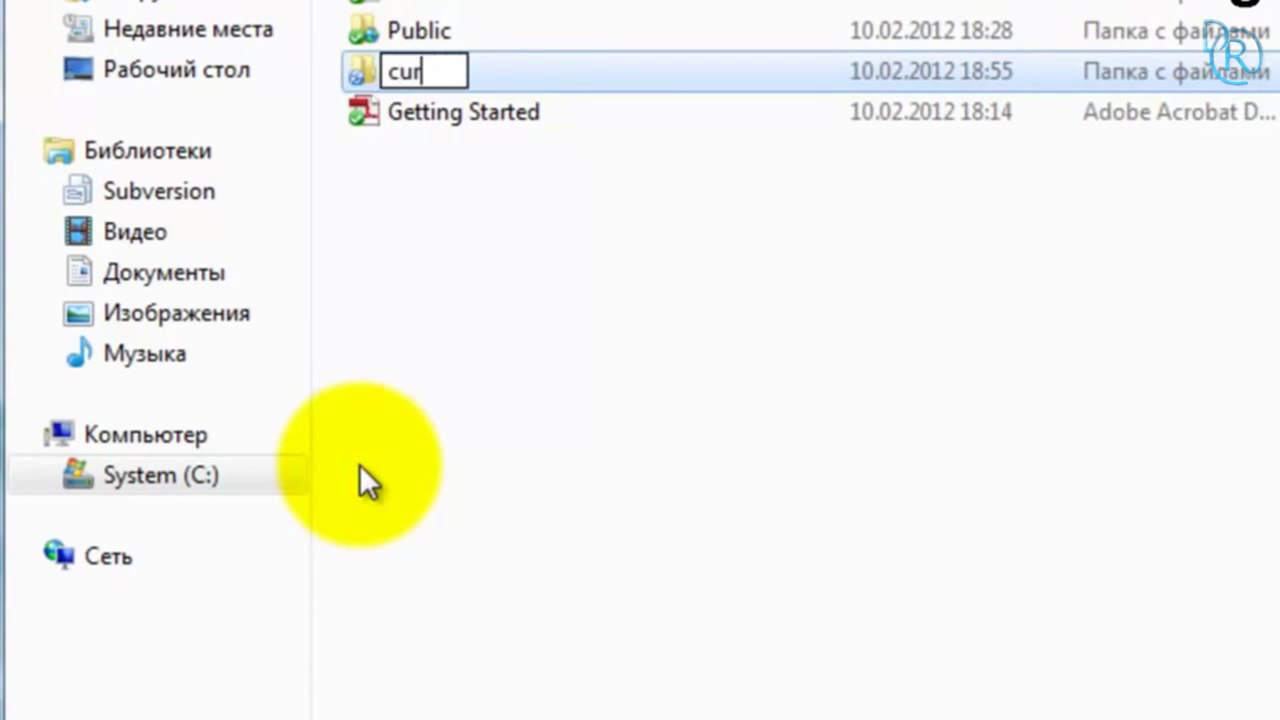
pyautogui.click(370, 485)
# Step: Create text file curs1 in curs, type 'моя курсовая работа', and save it
pyautogui.rightClick(503, 142)
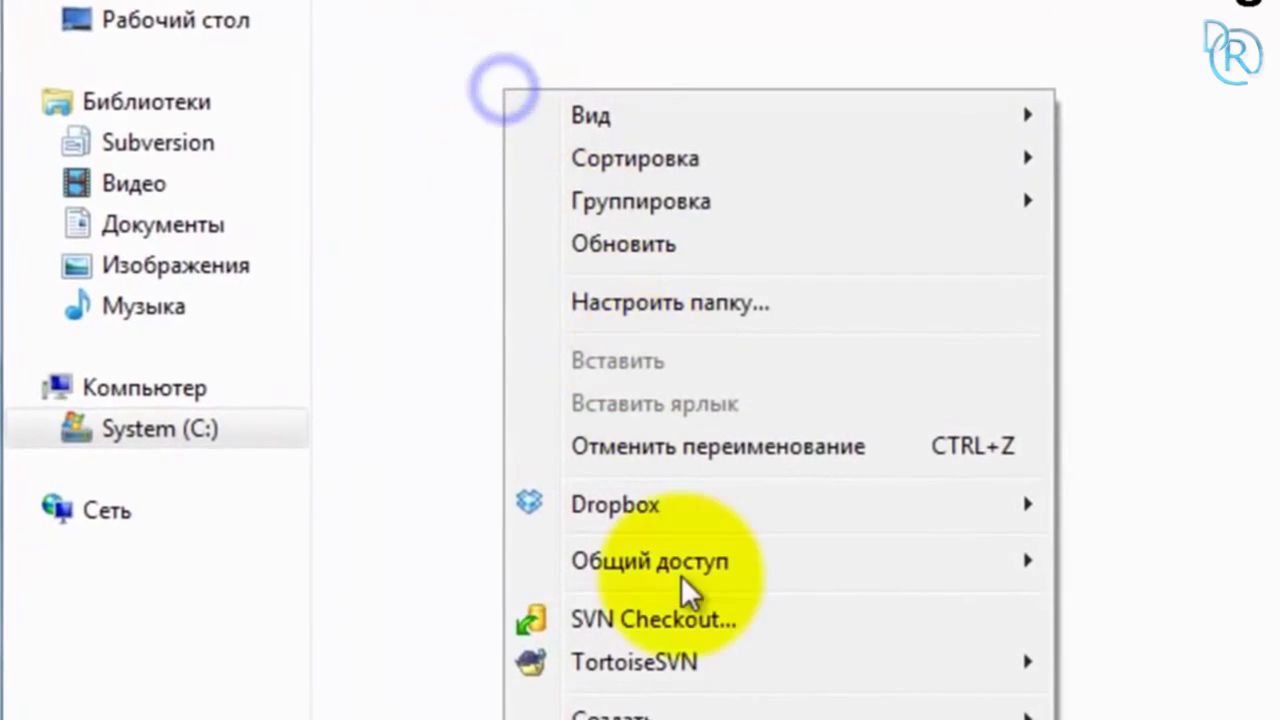
pyautogui.click(714, 660)
pyautogui.click(277, 534)
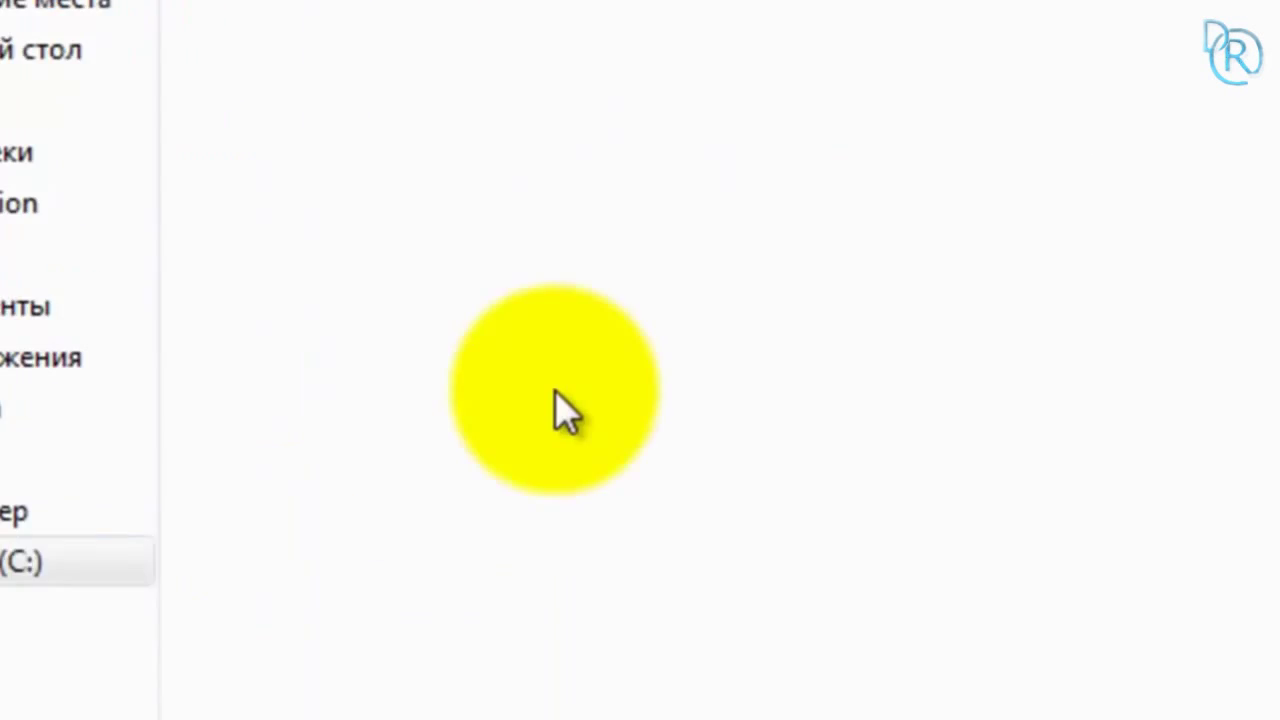
pyautogui.write('curs1')
pyautogui.press('Return')
pyautogui.press('Return')
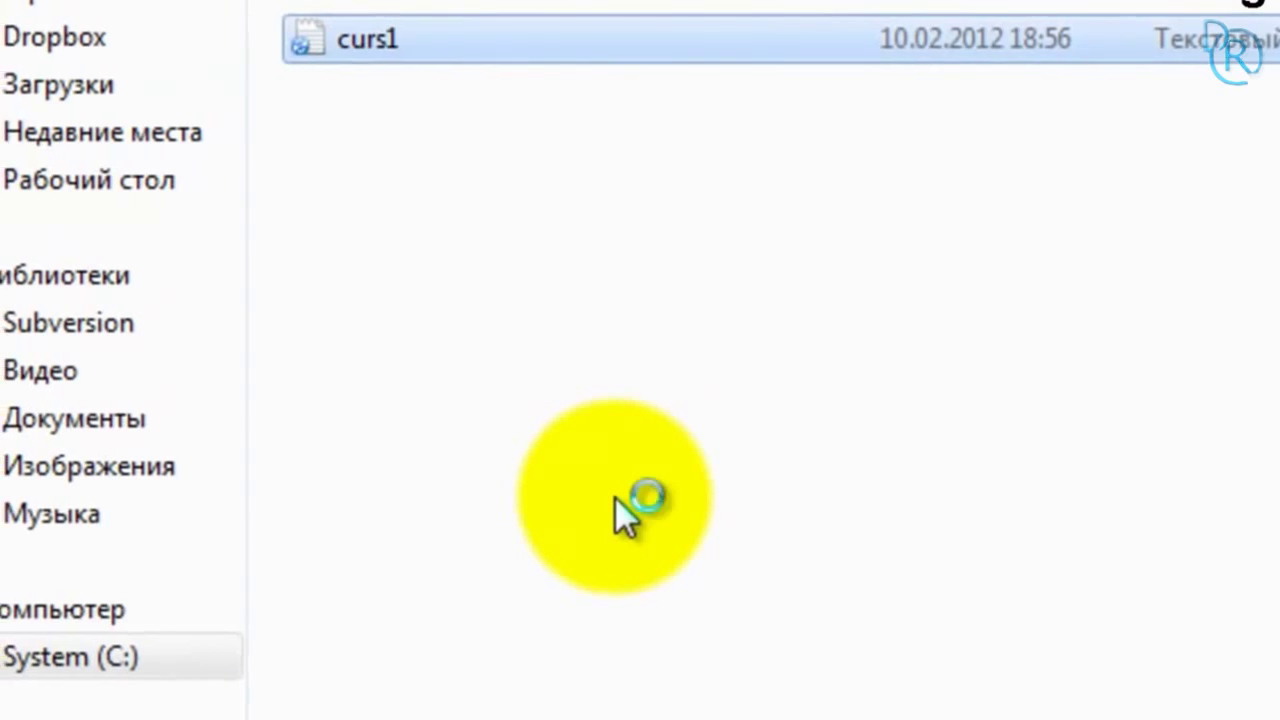
pyautogui.write('моя ку')
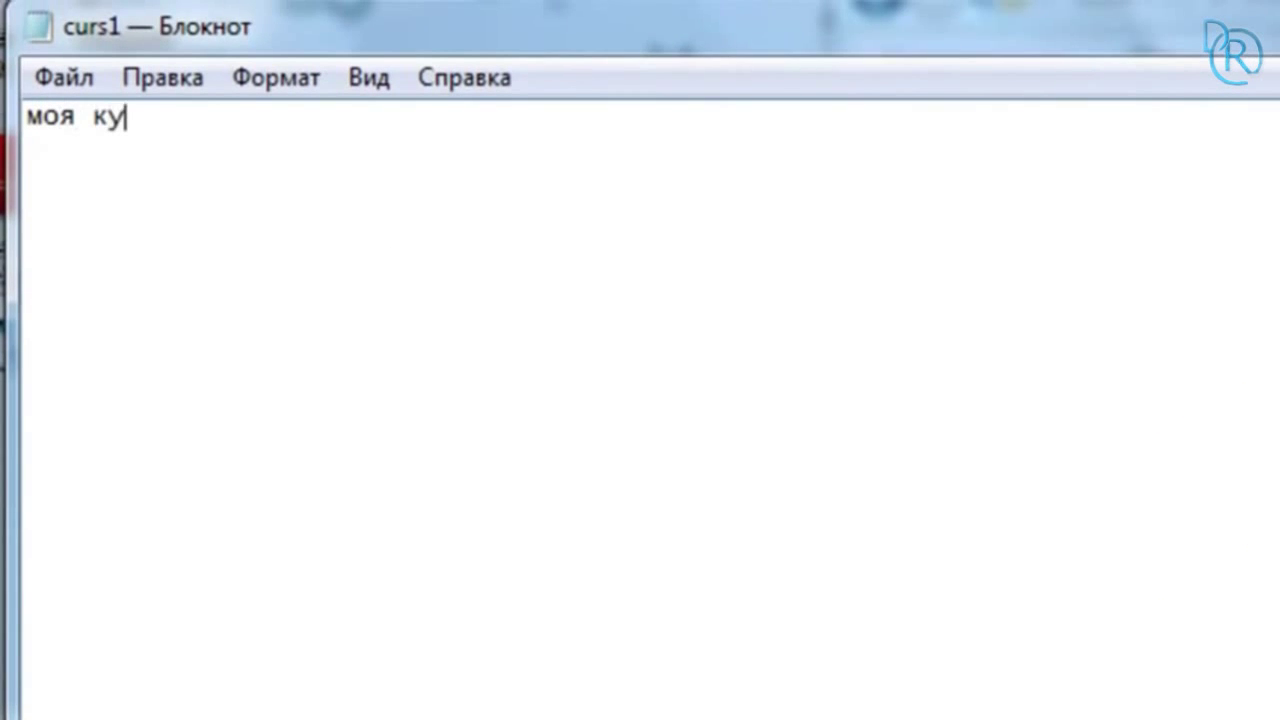
pyautogui.write('рсовая работа')
pyautogui.hotkey('alt', 'F4')
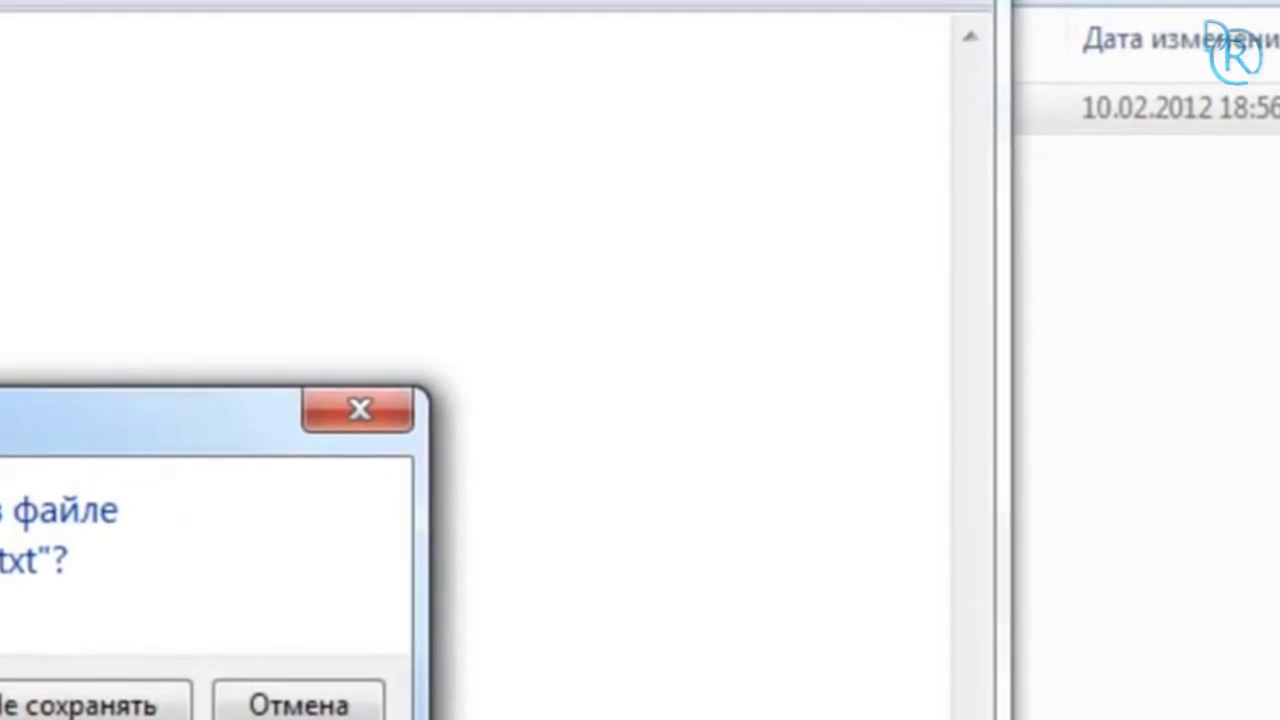
pyautogui.click(605, 495)
# Step: Deselect the files and reopen curs1 in Notepad for editing
pyautogui.click(727, 326)
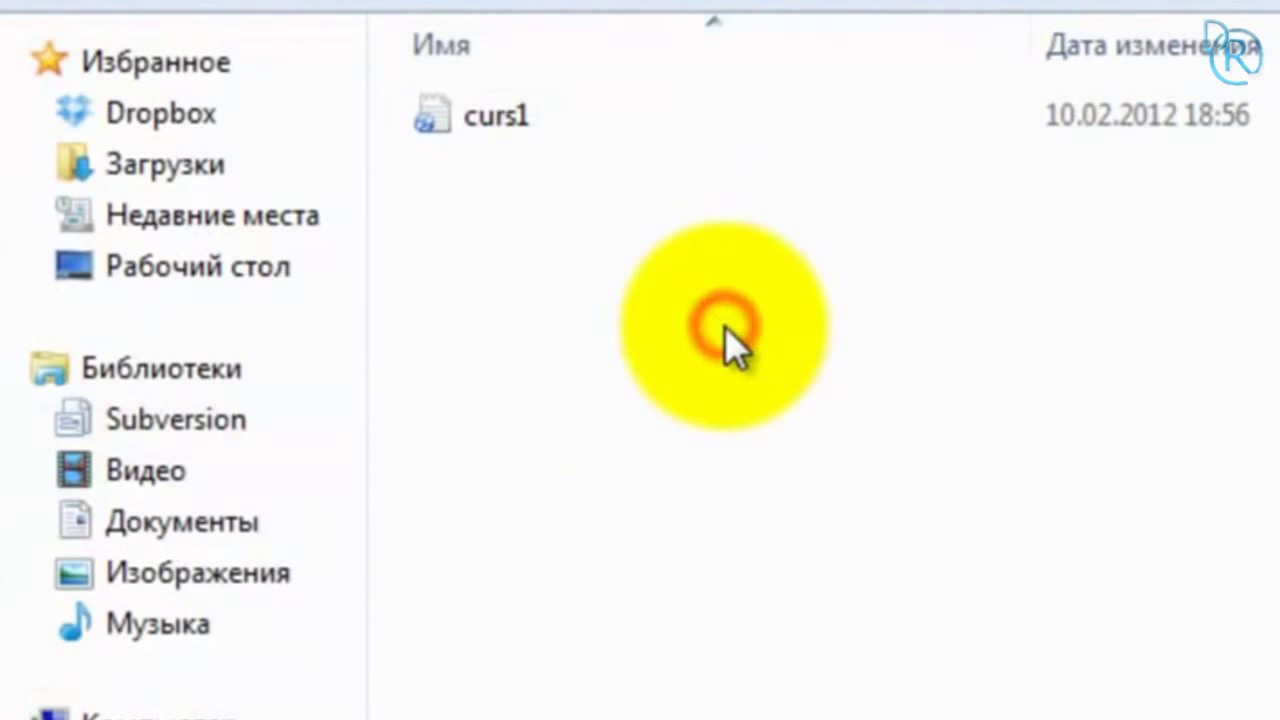
pyautogui.click(491, 256)
pyautogui.doubleClick(534, 94)
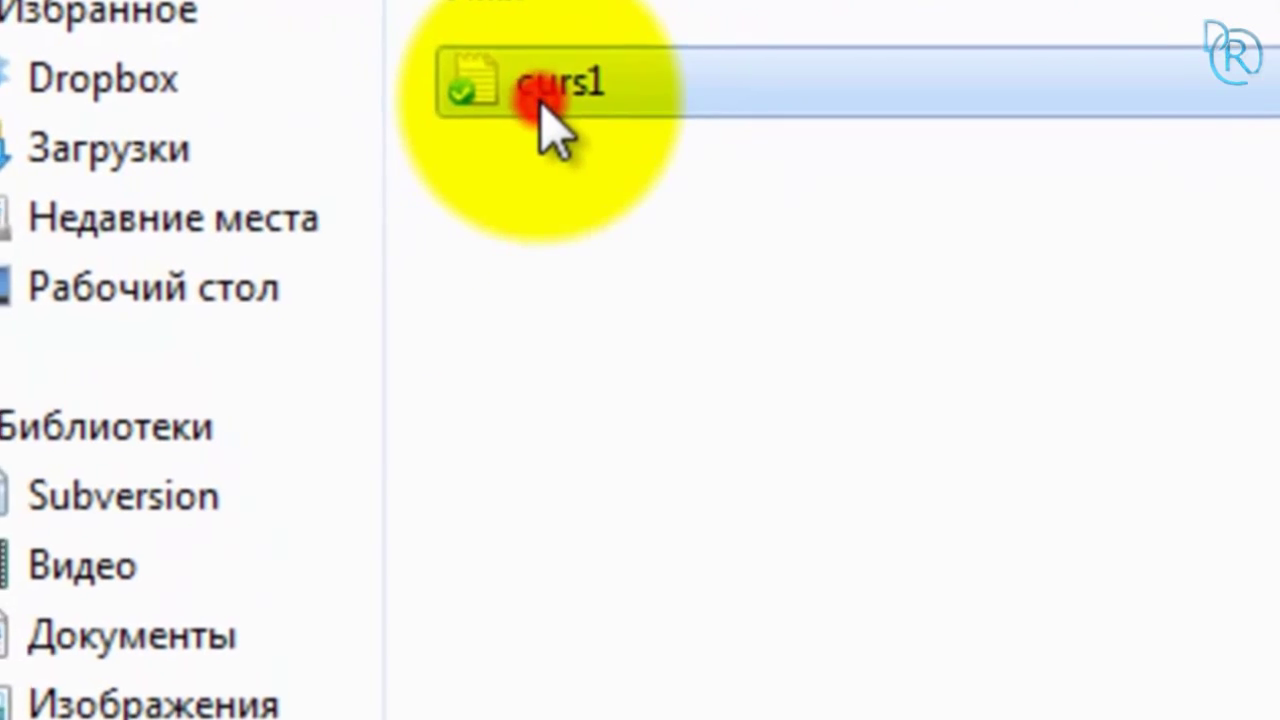
# Step: Add the 'содержание' outline with chapter lines (глава 1, глава 2…) under the title and save
pyautogui.click(1028, 522)
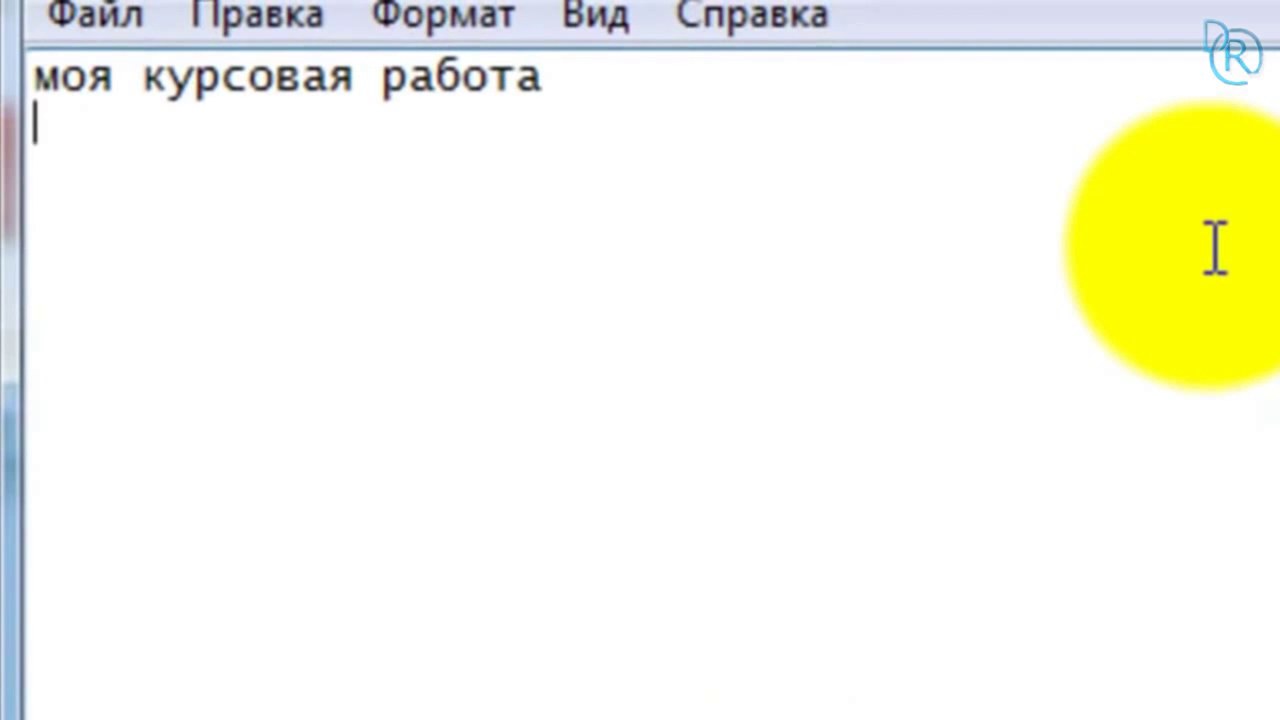
pyautogui.write('содержание')
pyautogui.press('Return')
pyautogui.press('Return')
pyautogui.write('глава 1')
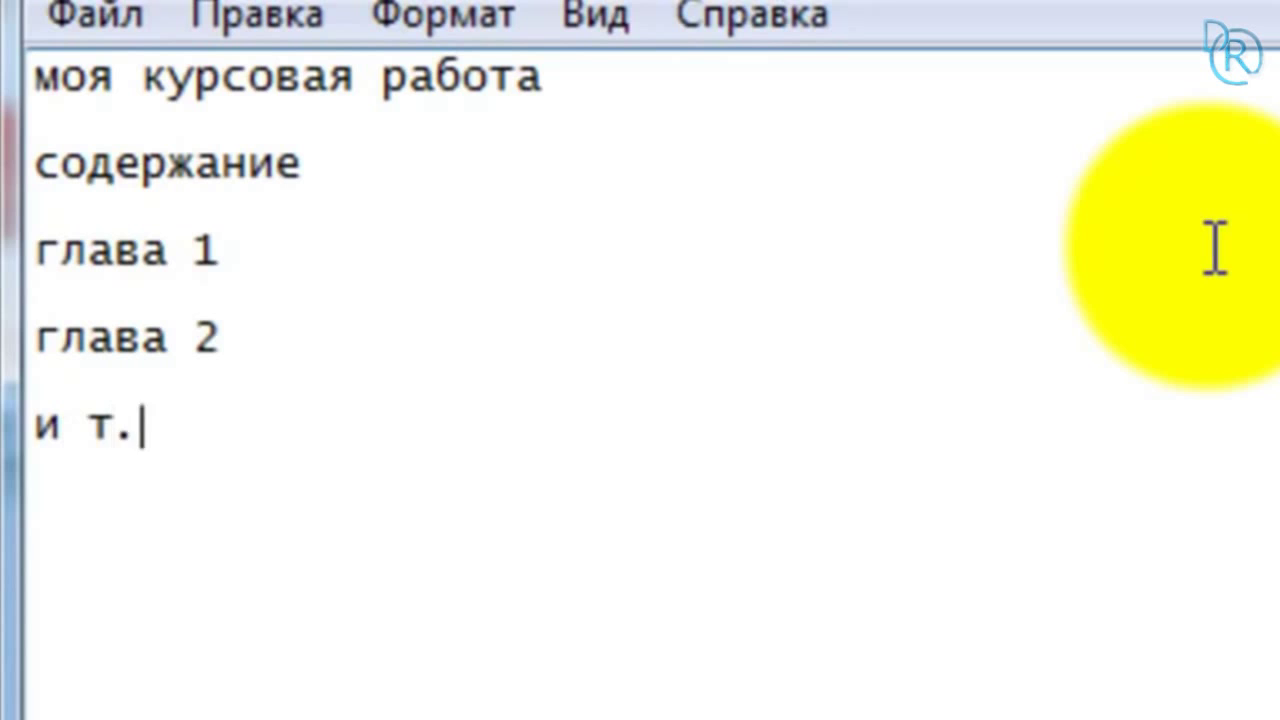
pyautogui.write('д.')
pyautogui.hotkey('alt', 'F4')
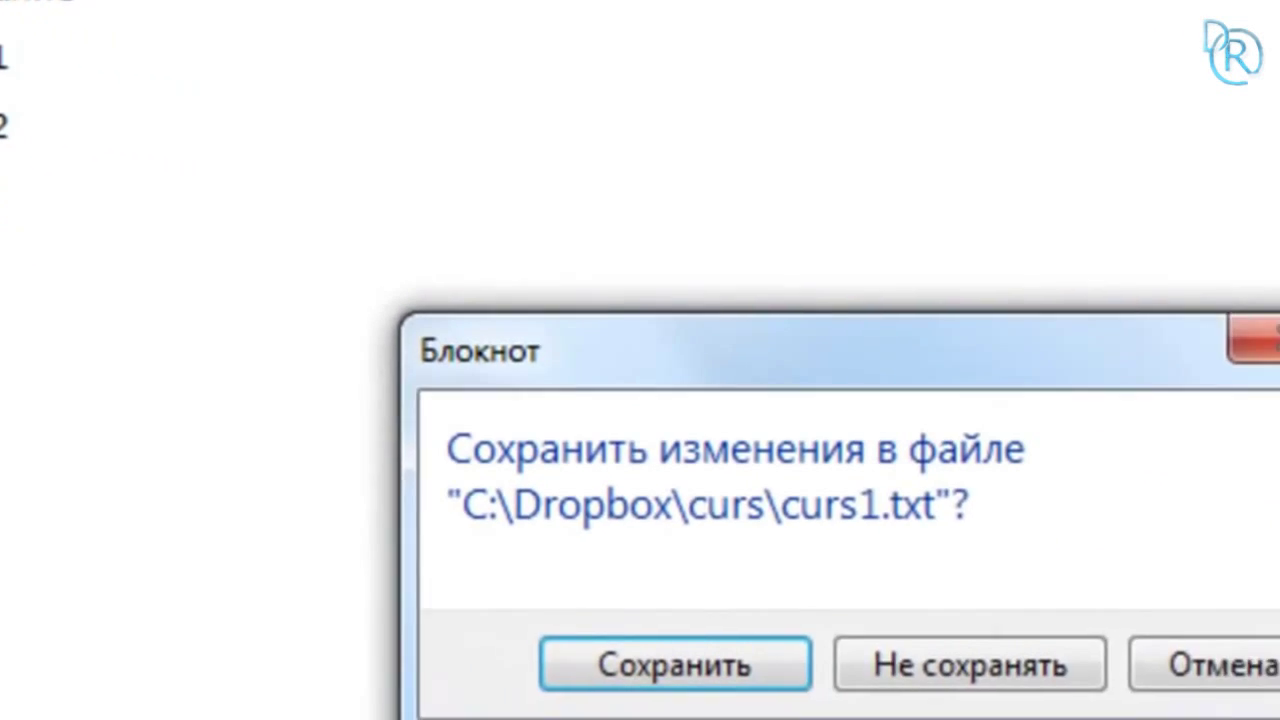
pyautogui.click(790, 662)
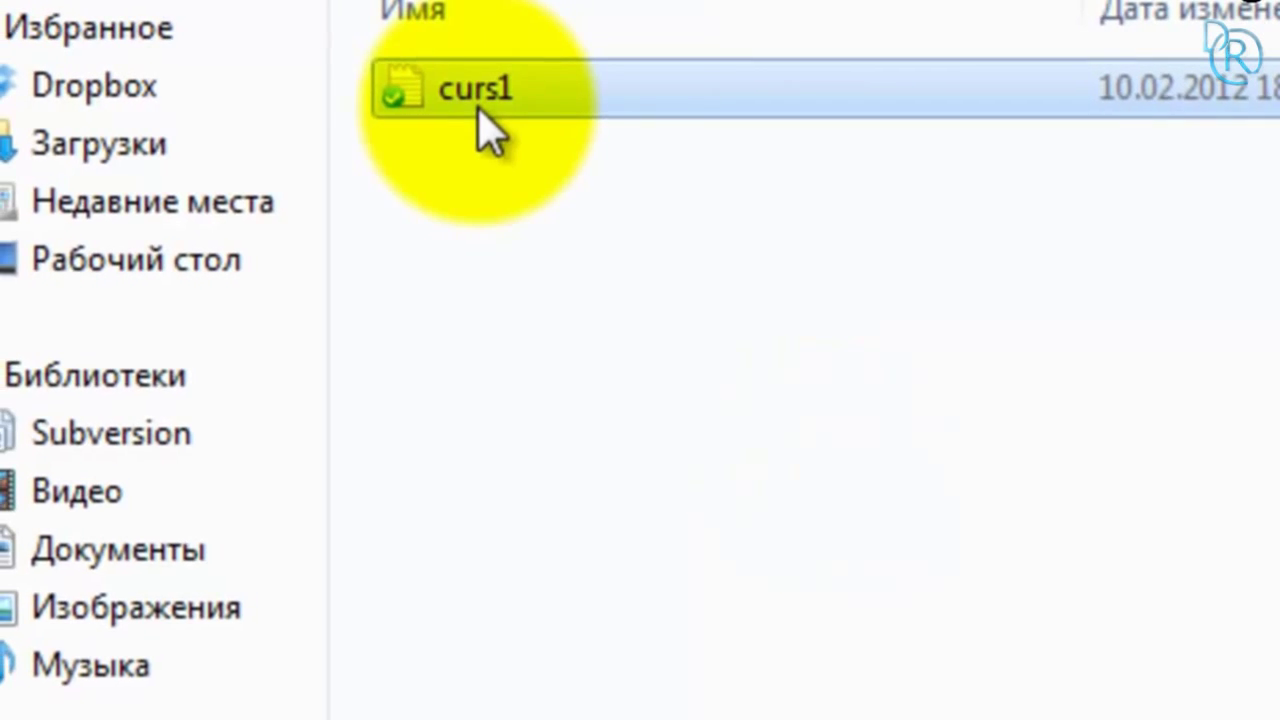
# Step: Restore curs1.txt to its oldest 0-byte version from version history, then reopen it to confirm it's blank
pyautogui.rightClick(480, 110)
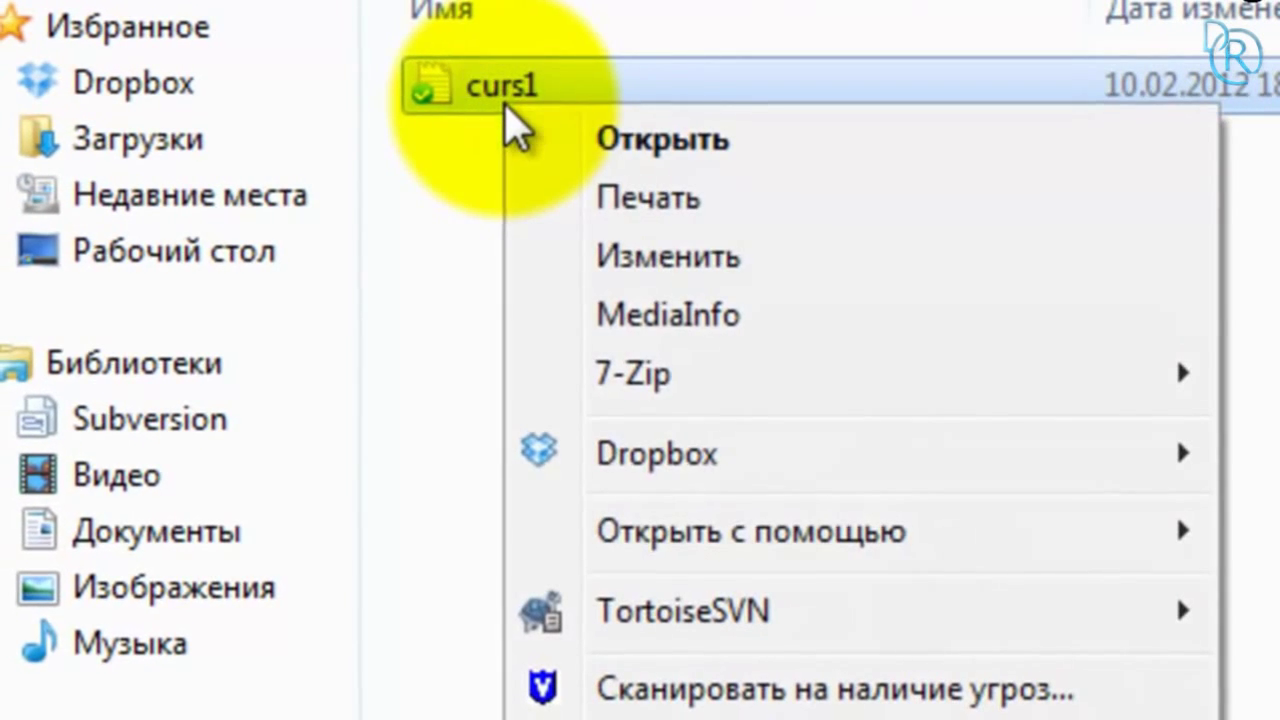
pyautogui.moveTo(740, 457)
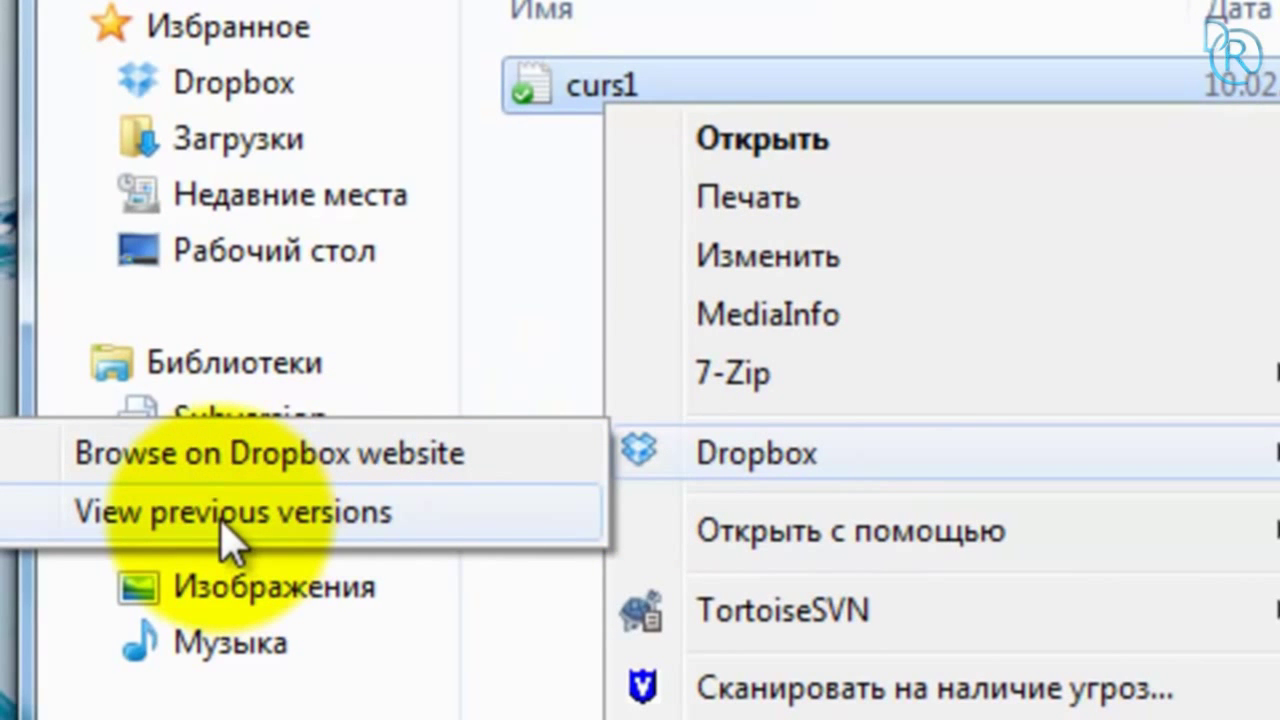
pyautogui.click(366, 507)
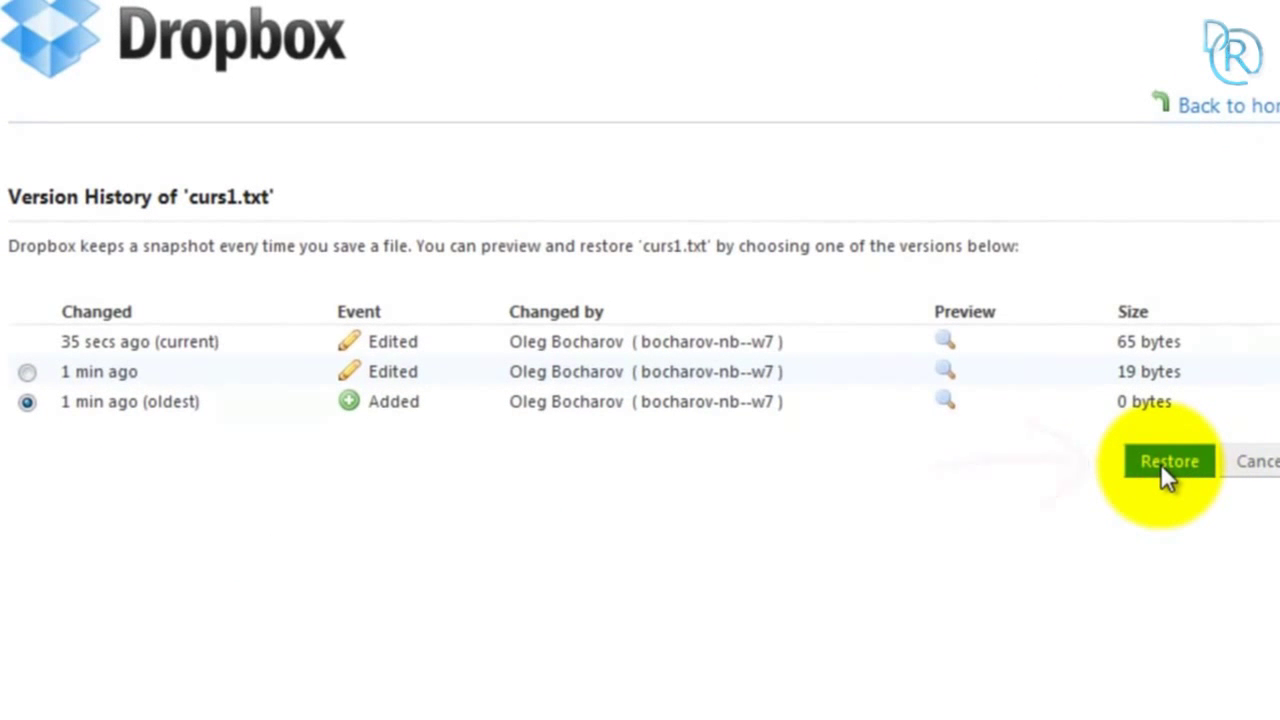
pyautogui.click(1162, 466)
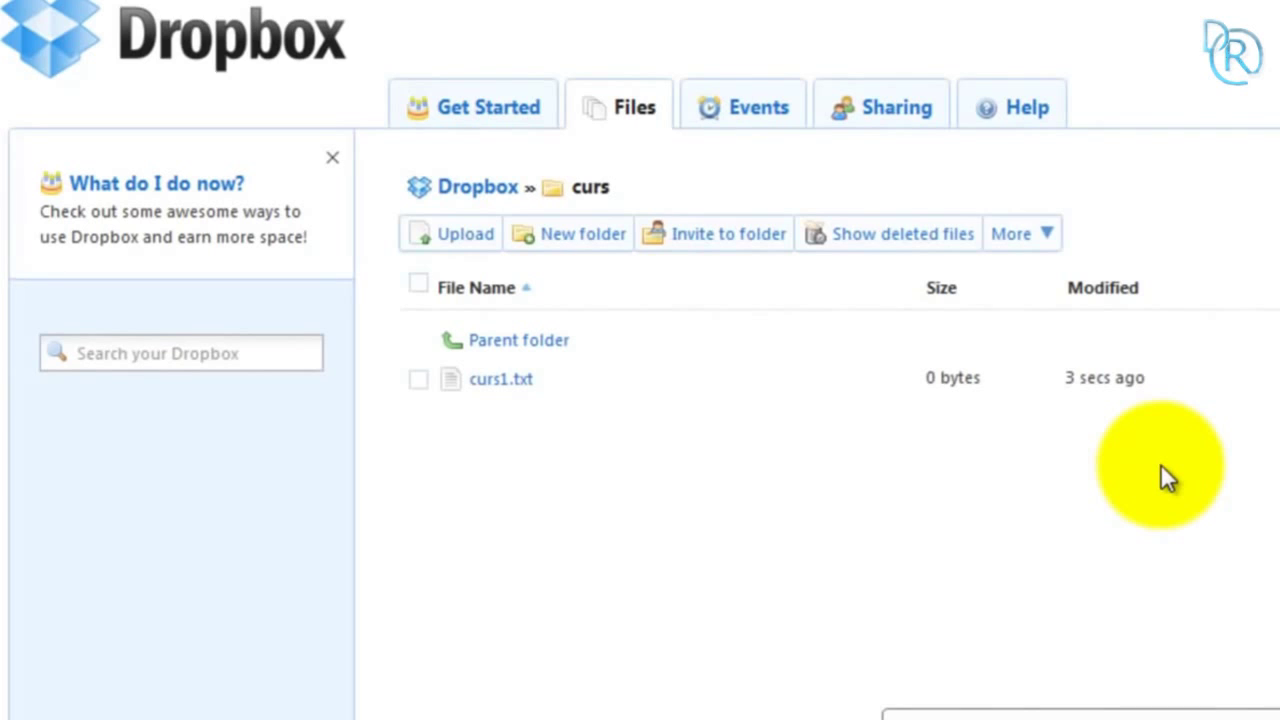
pyautogui.doubleClick(666, 214)
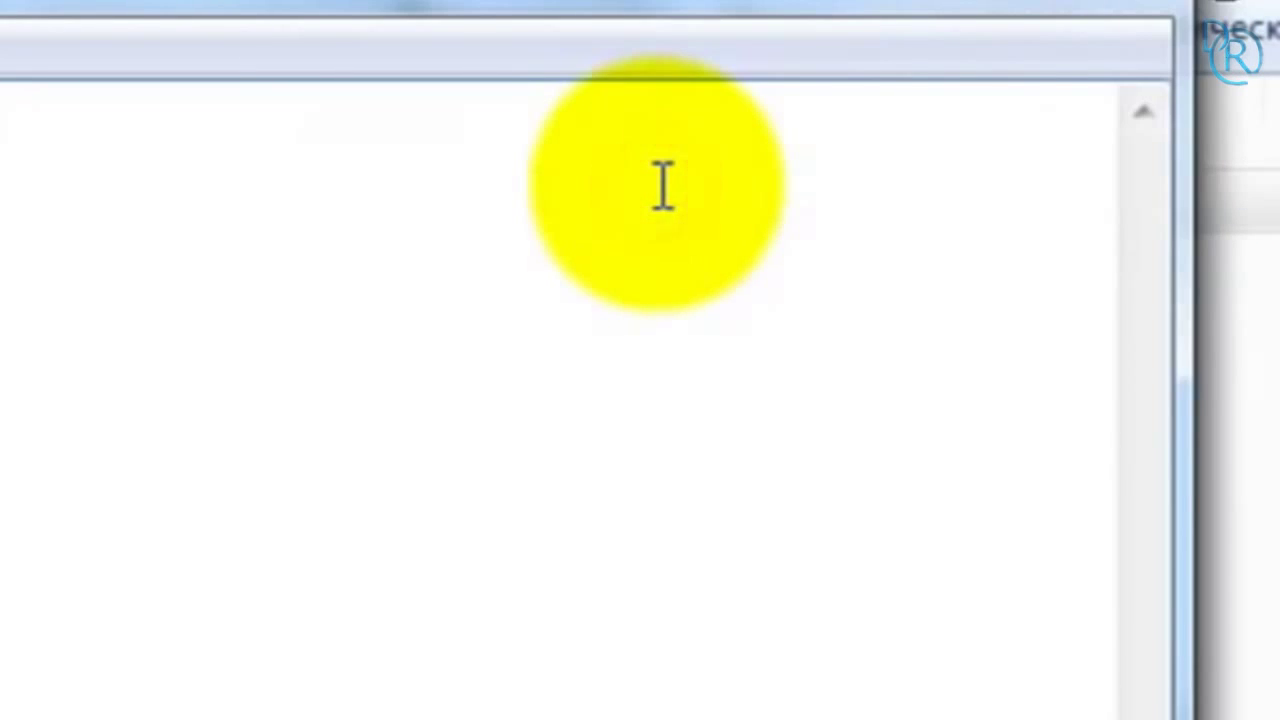